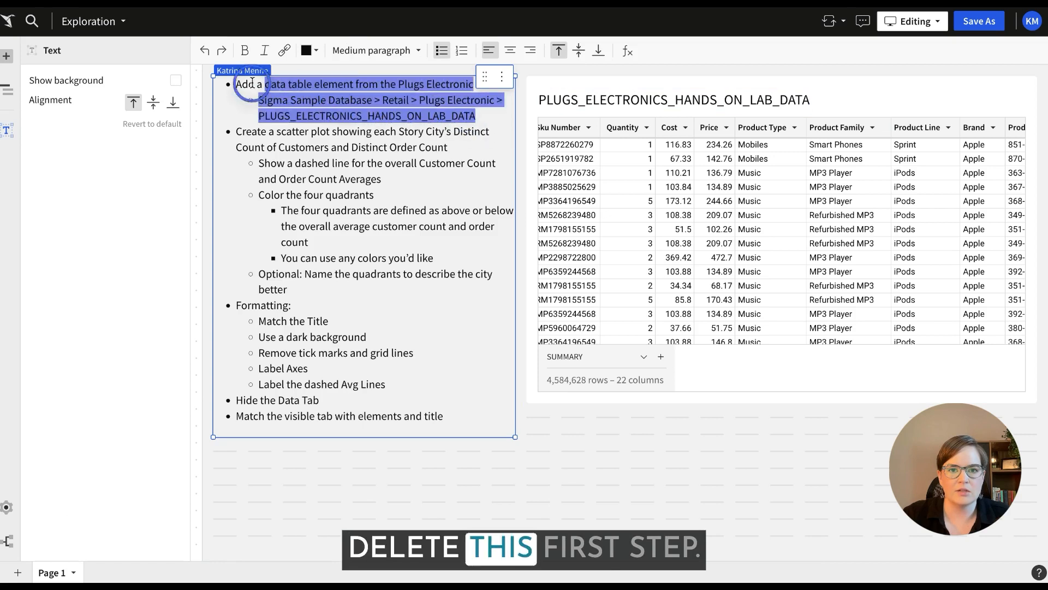
Delete the first instruction about adding the Plugs Electronics data table, including its database path, from the text element.
key(BackSpace)
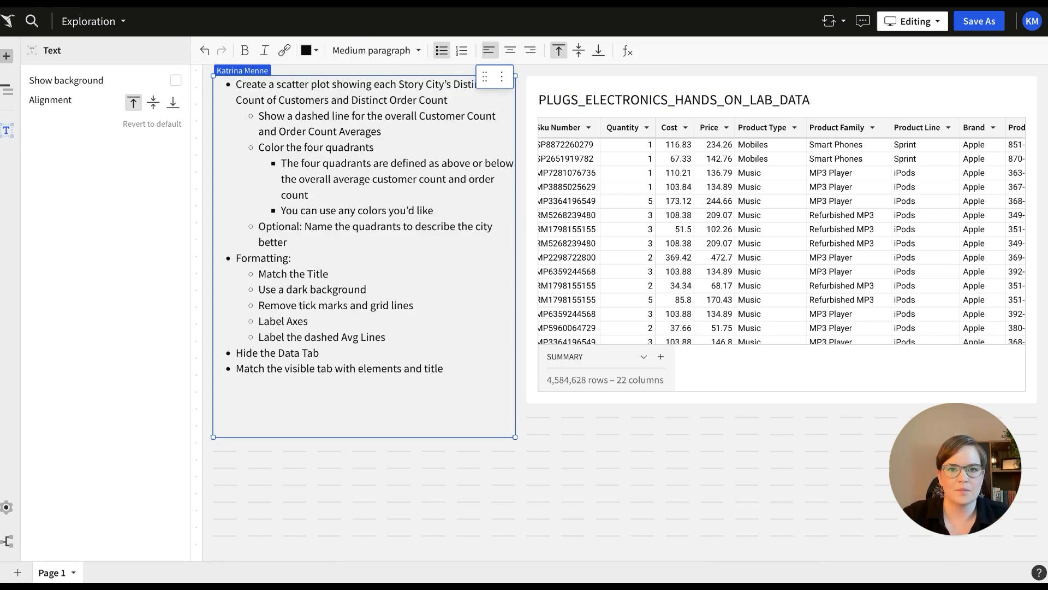
Group the PLUGS_ELECTRONICS_HANDS_ON_LAB_DATA table by Store State, with Store City as a second grouping level.
click(842, 93)
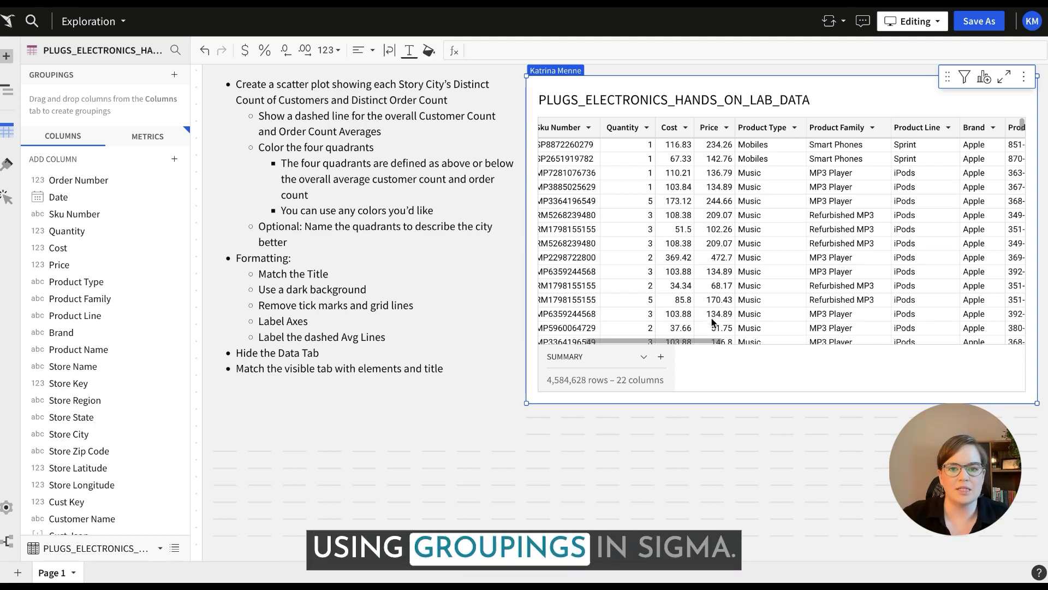
drag(705, 338, 587, 336)
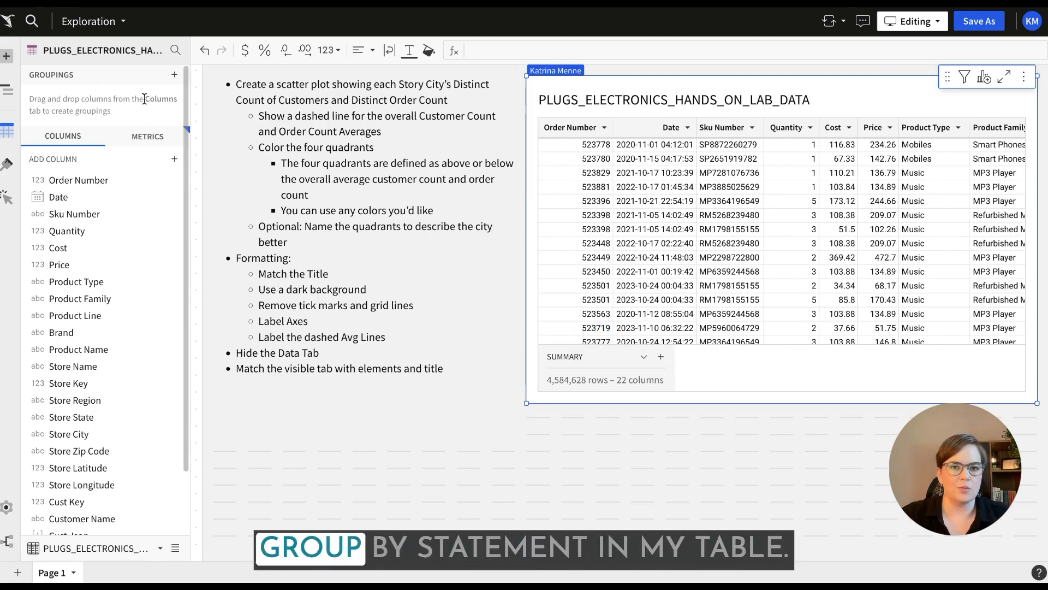
click(179, 77)
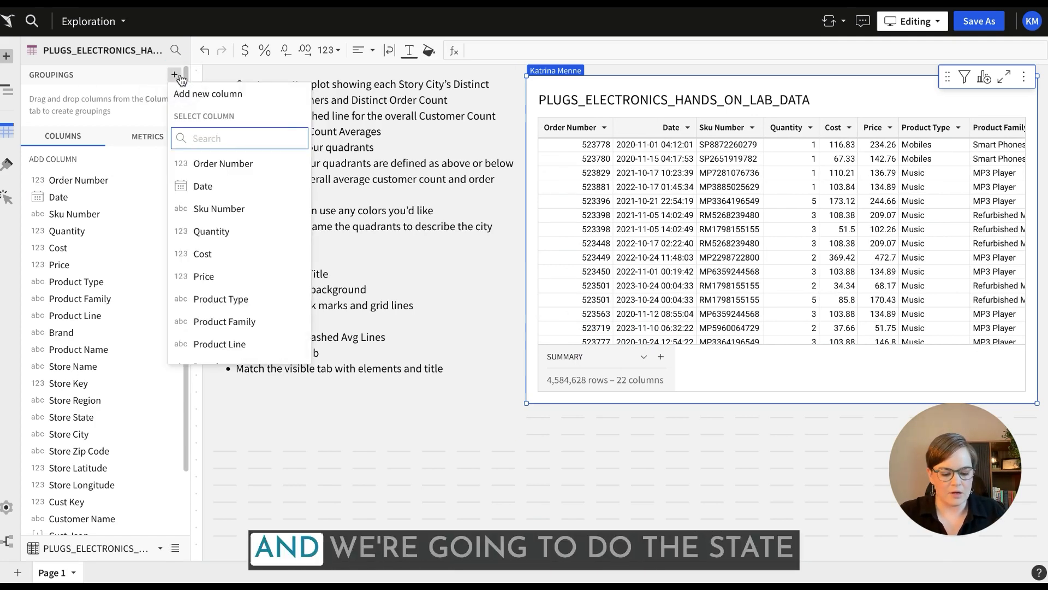
text(sta)
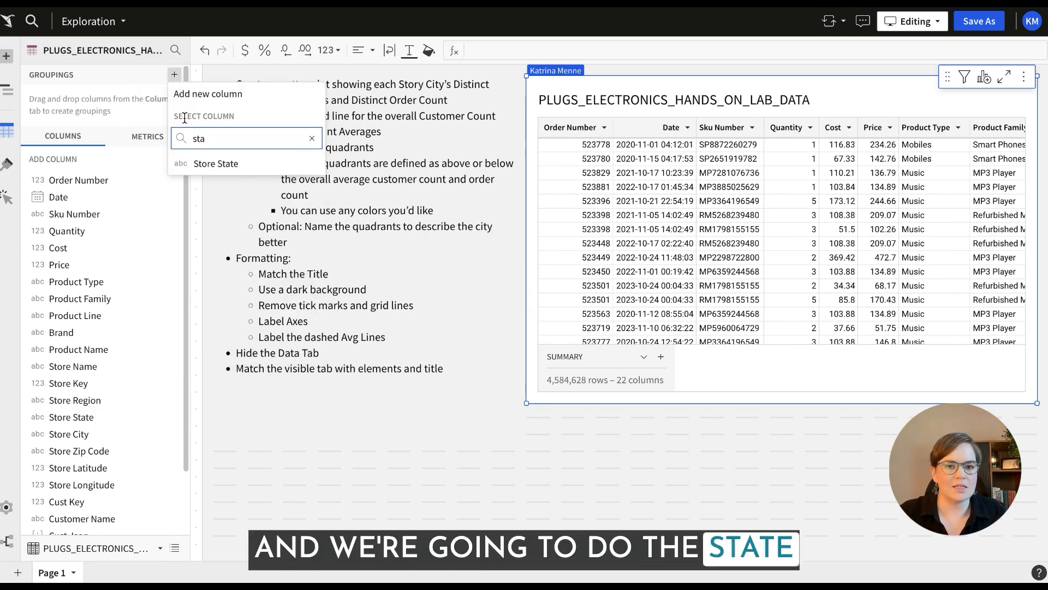
click(241, 162)
click(173, 77)
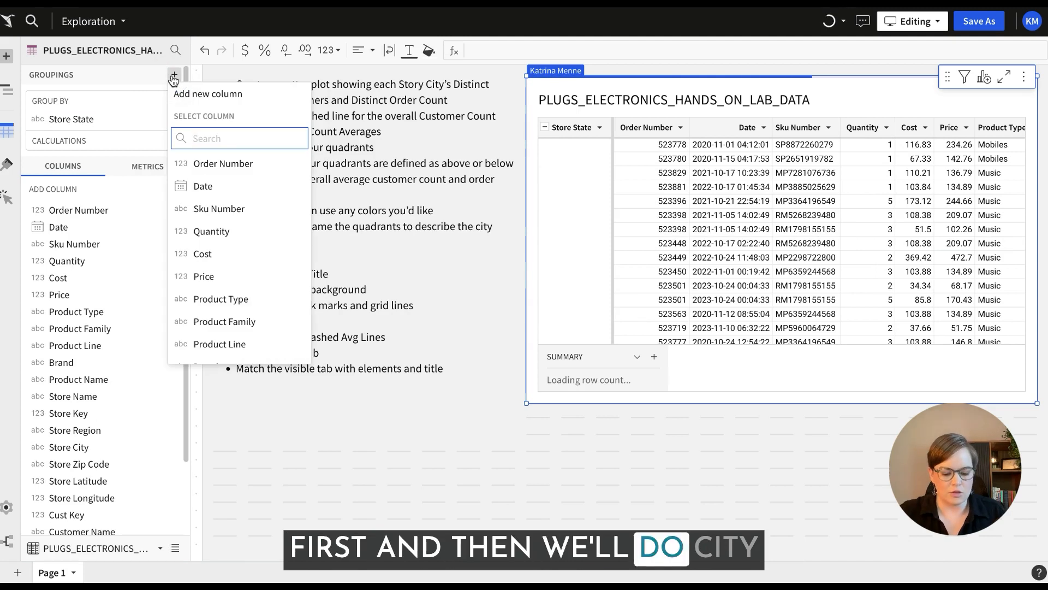
text(city)
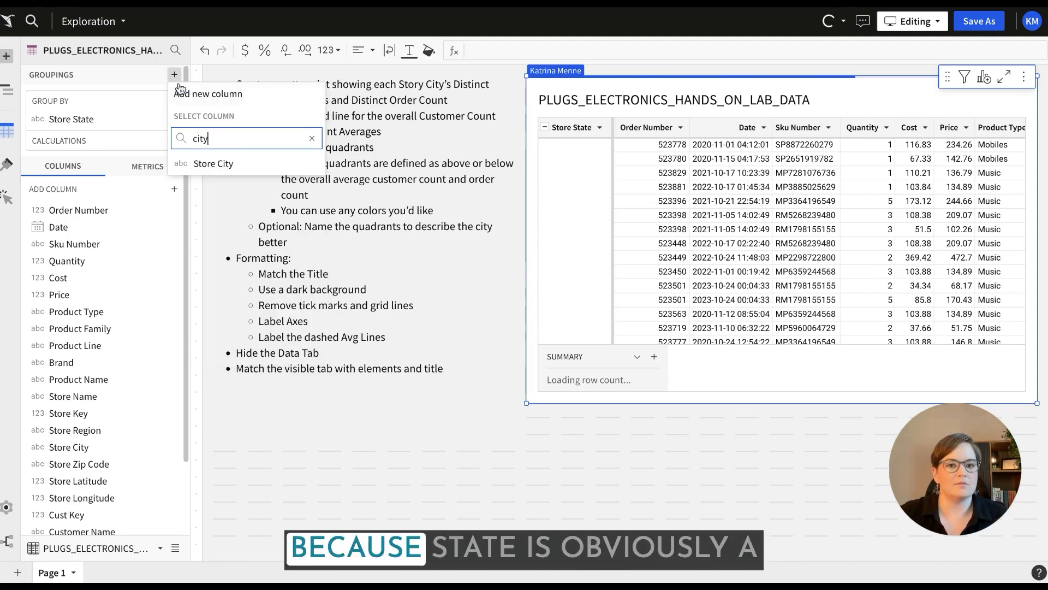
click(217, 164)
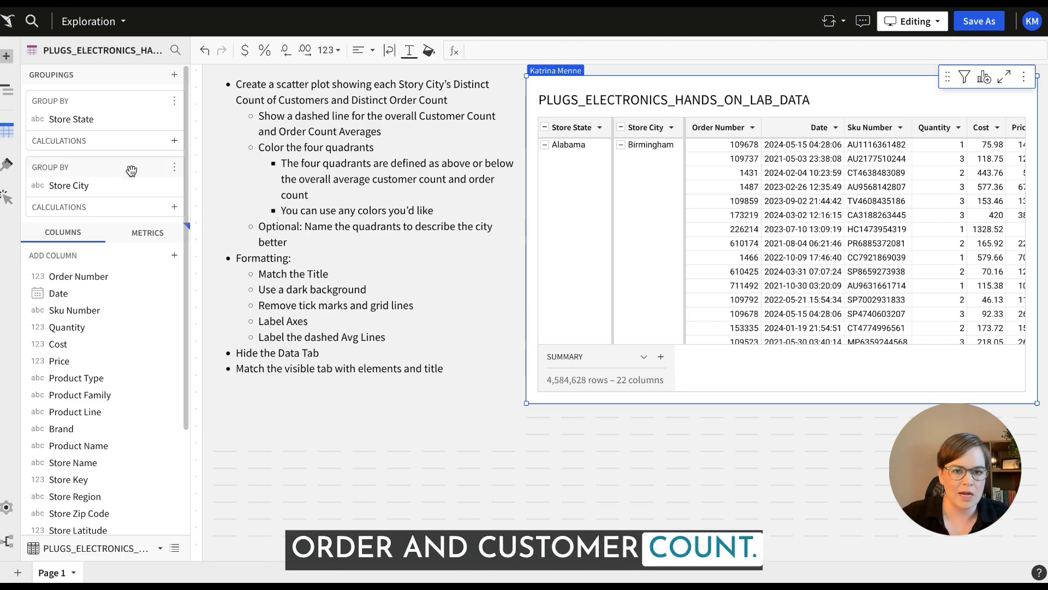
Add Order Number as a calculation in the Store City grouping and set its aggregate to CountDistinct.
drag(107, 278, 96, 207)
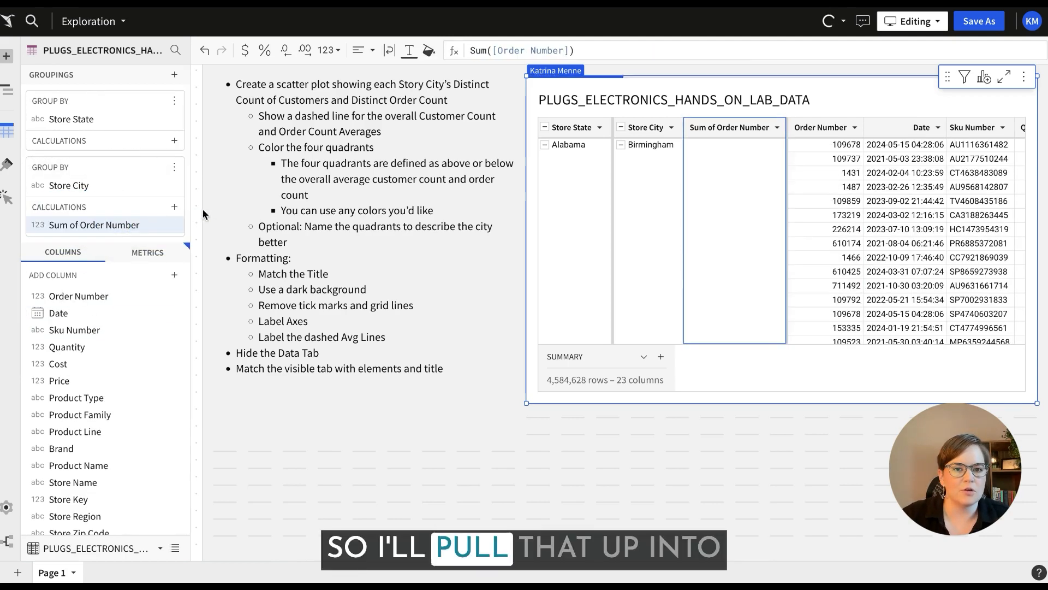
click(175, 225)
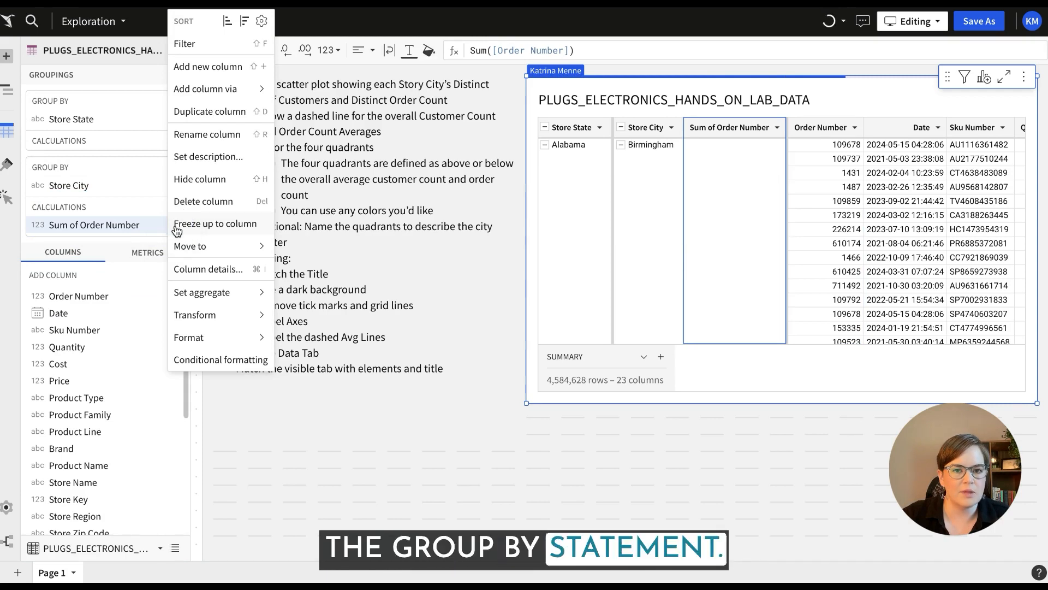
mouse_move(227, 297)
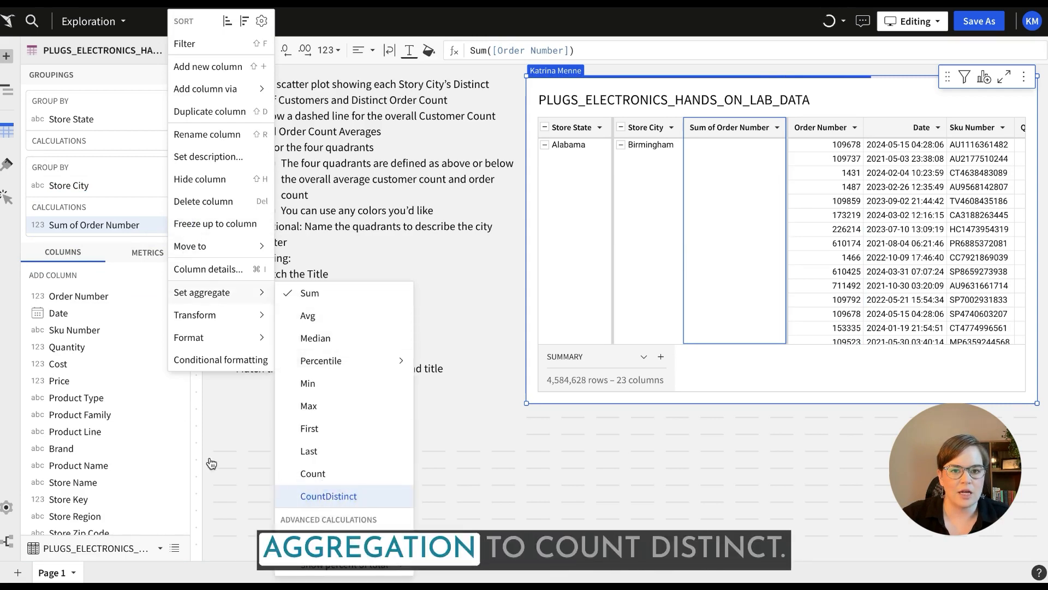
click(330, 497)
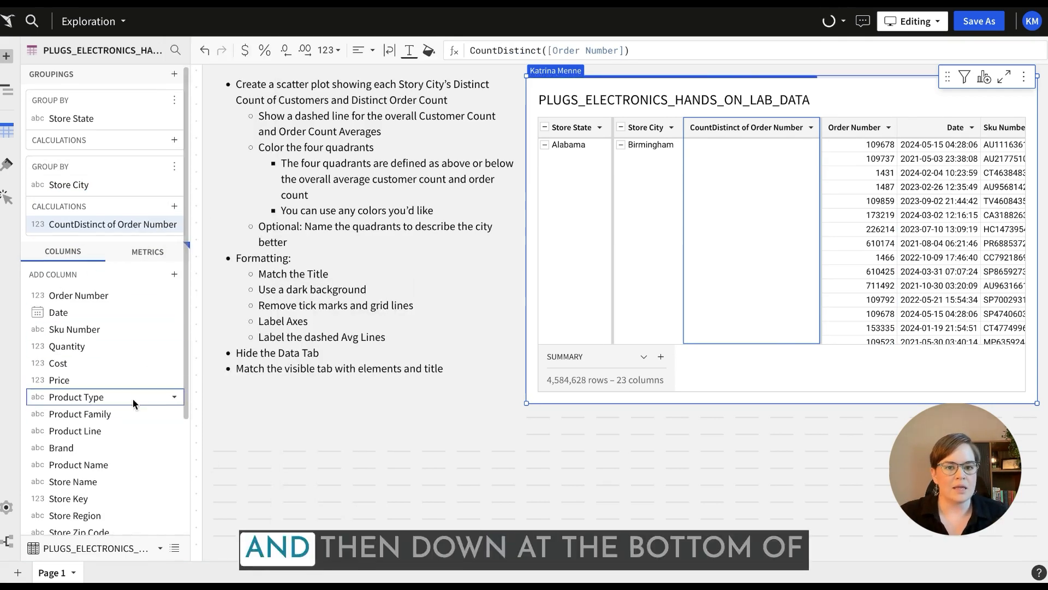
Add Customer Name as a calculation in the Store City grouping and set its aggregate to CountDistinct.
scroll(132, 396, down, 3)
drag(85, 448, 99, 206)
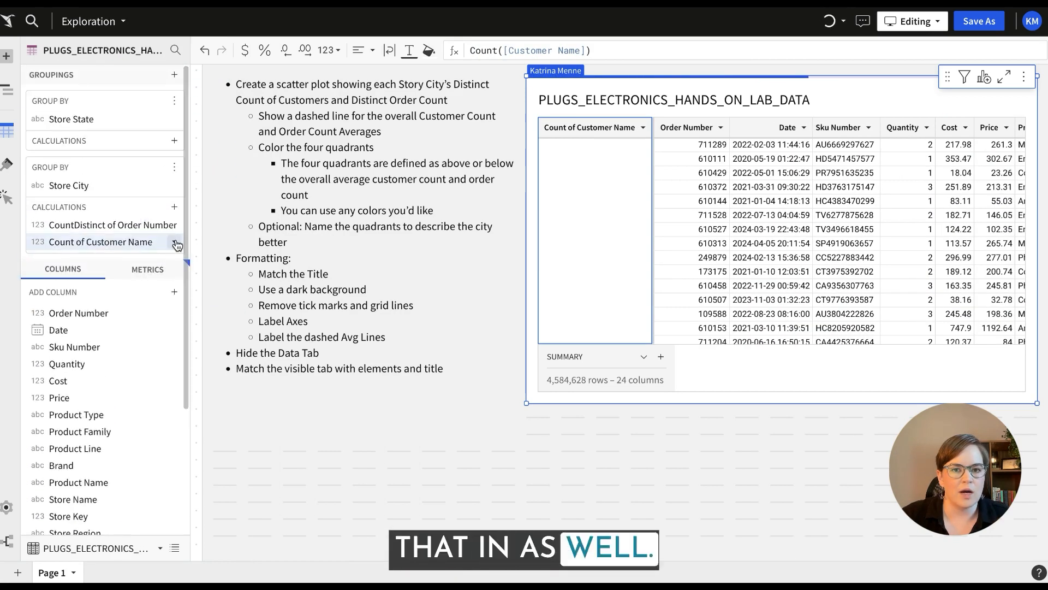
click(177, 241)
mouse_move(243, 296)
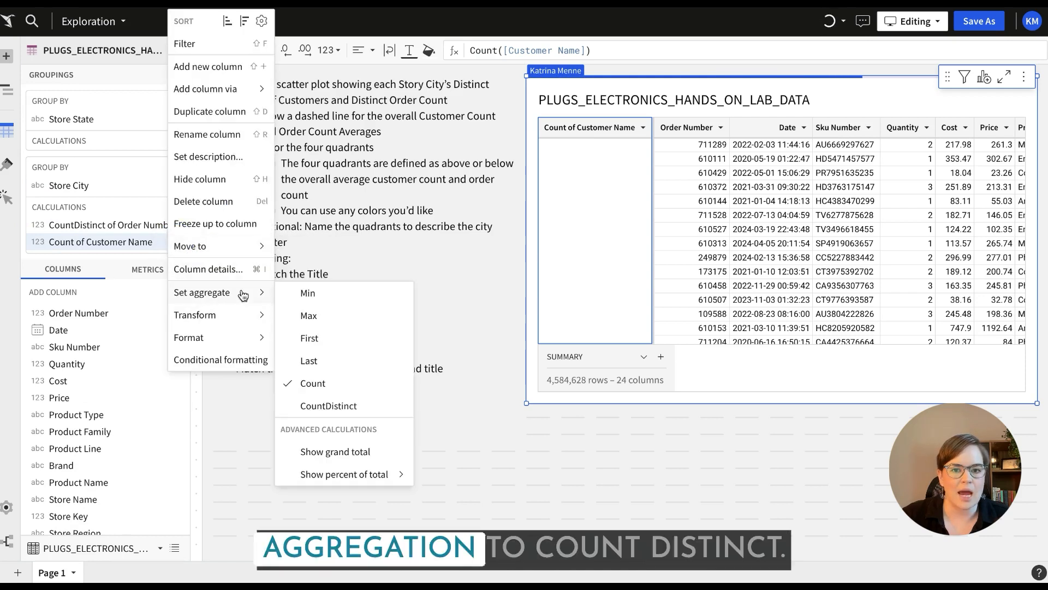
click(336, 411)
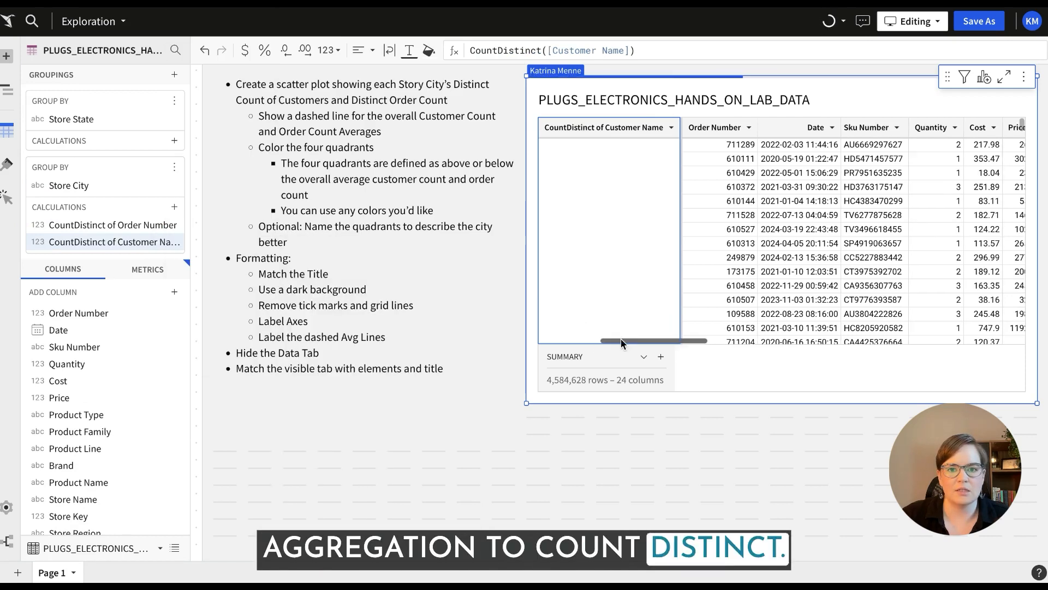
Collapse the table to the Store City level and format both distinct-count columns as whole numbers.
drag(621, 338, 537, 338)
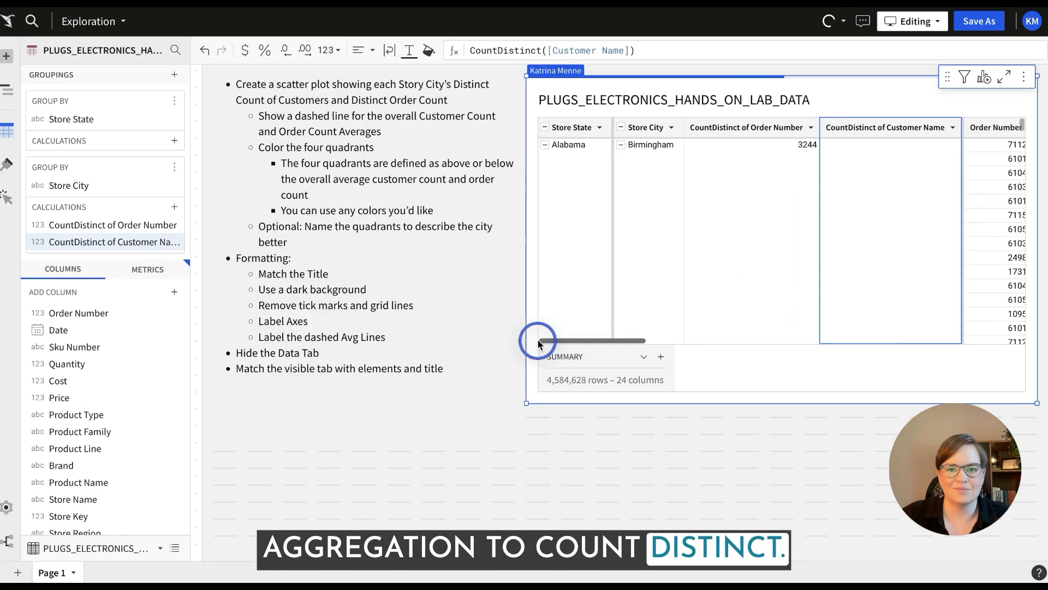
click(621, 127)
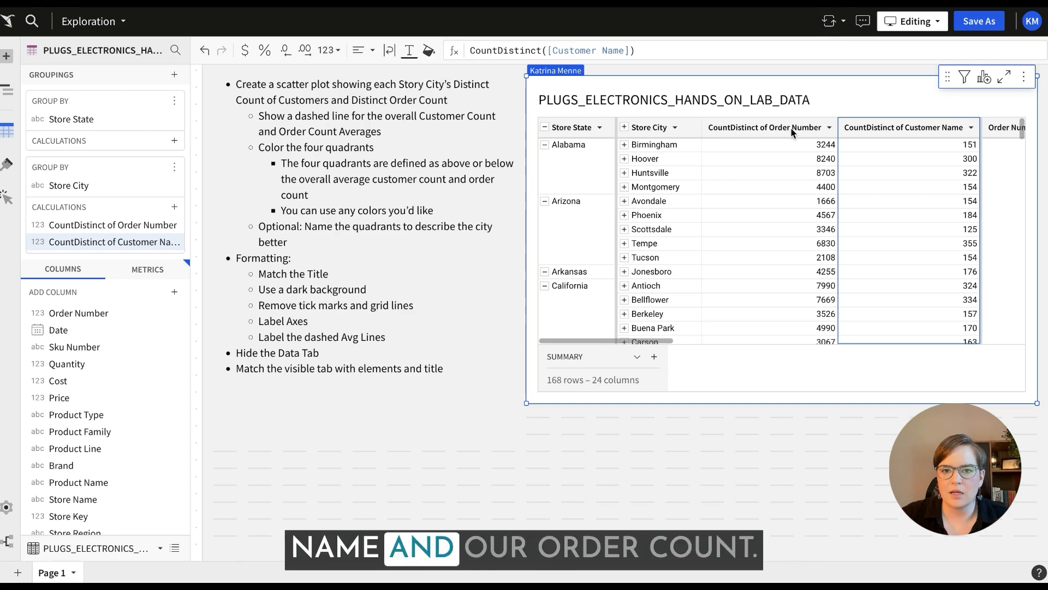
click(331, 50)
click(388, 252)
click(729, 128)
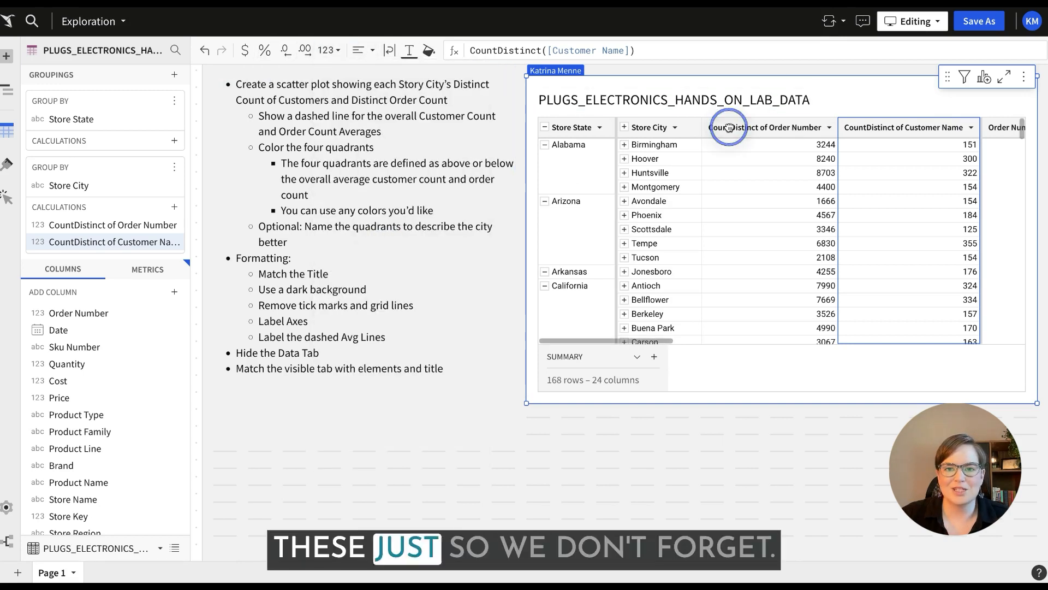
click(330, 51)
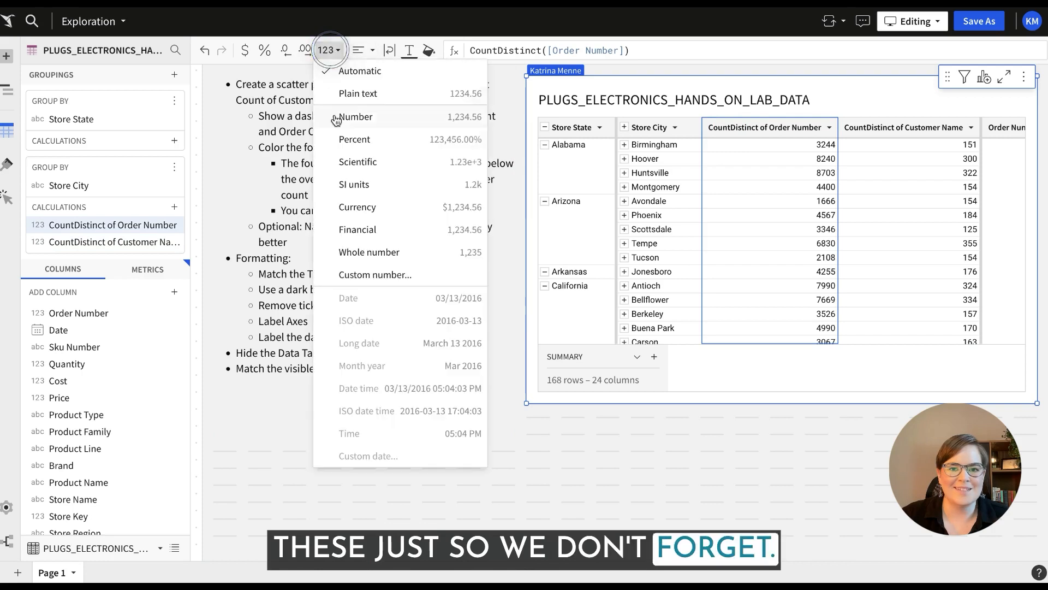
click(375, 252)
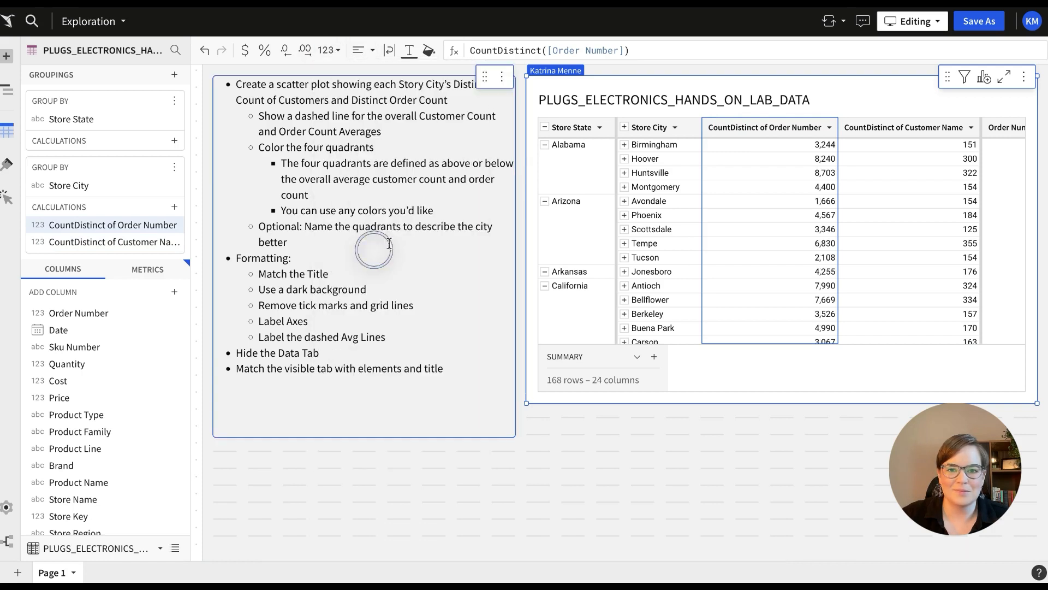
Rename the distinct order number column to Order Count and the distinct customer name column to Customer Count.
double_click(774, 127)
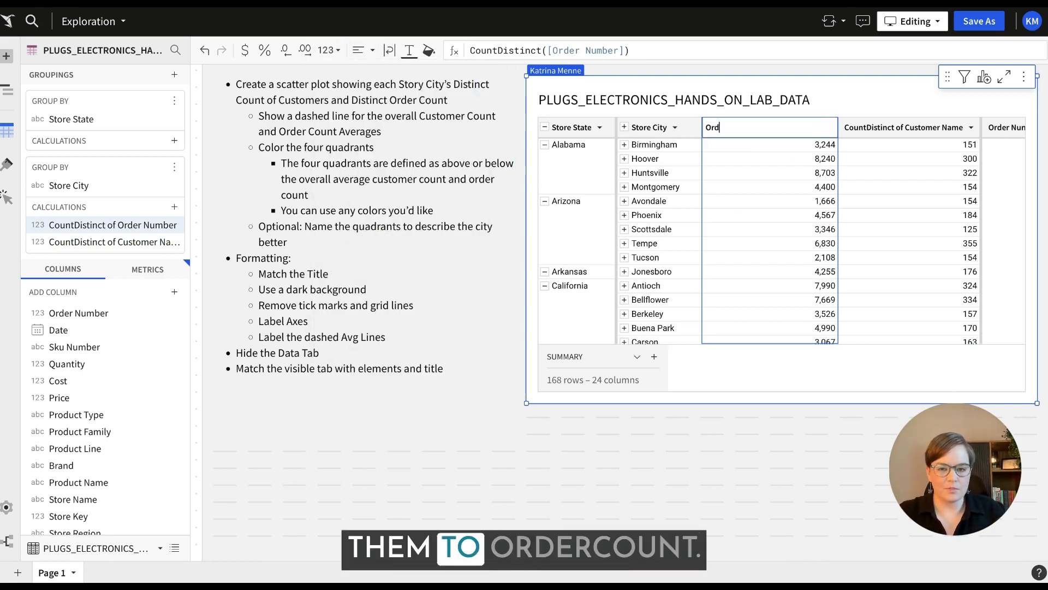
text(Order Count)
key(Return)
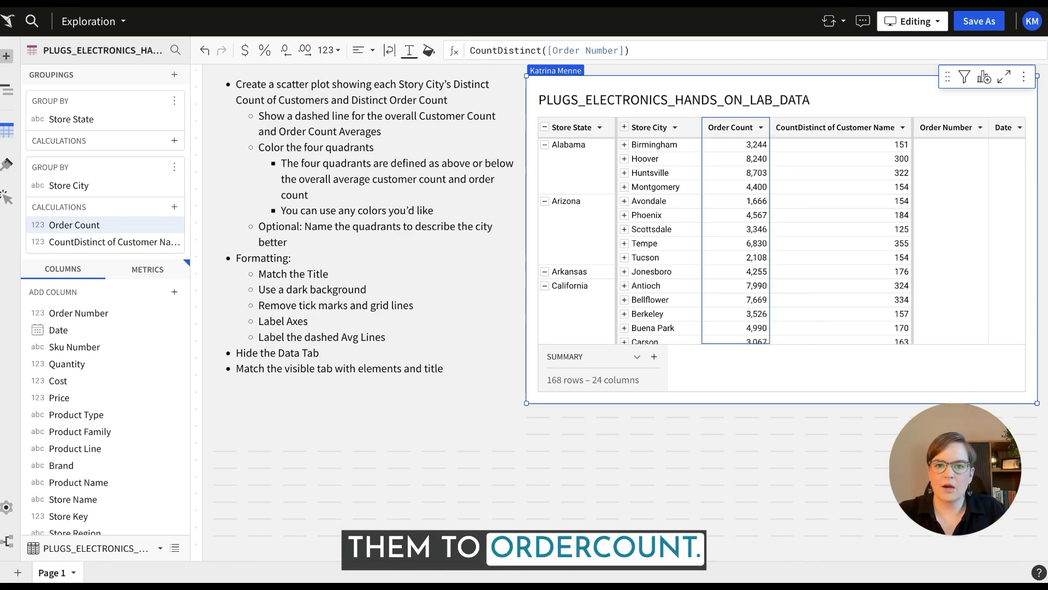
double_click(826, 128)
text(C)
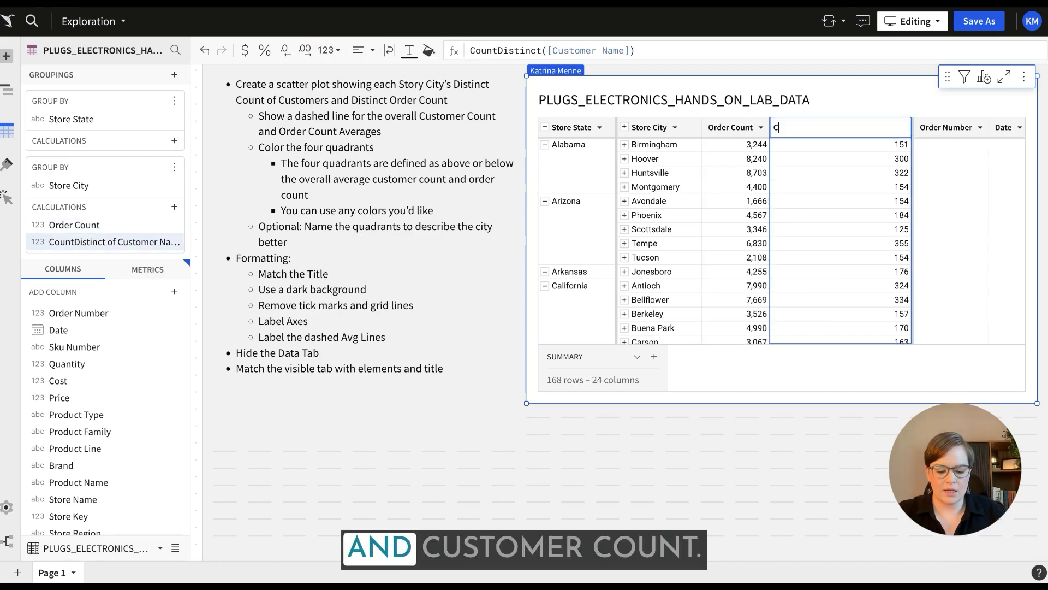
key(Return)
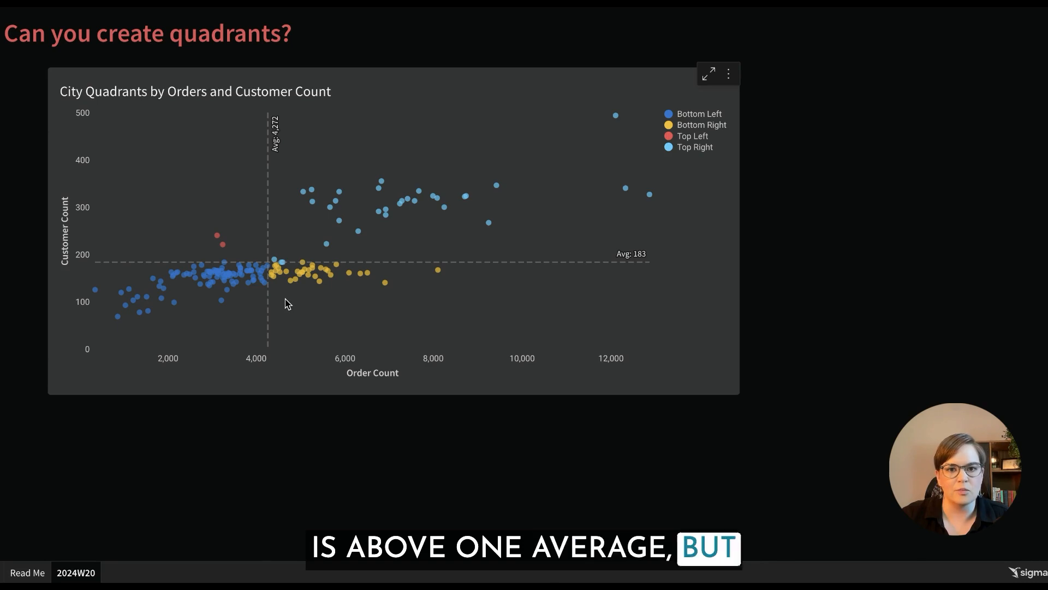
Add a new table summary with the formula Avg([Order Count]).
mouse_move(229, 276)
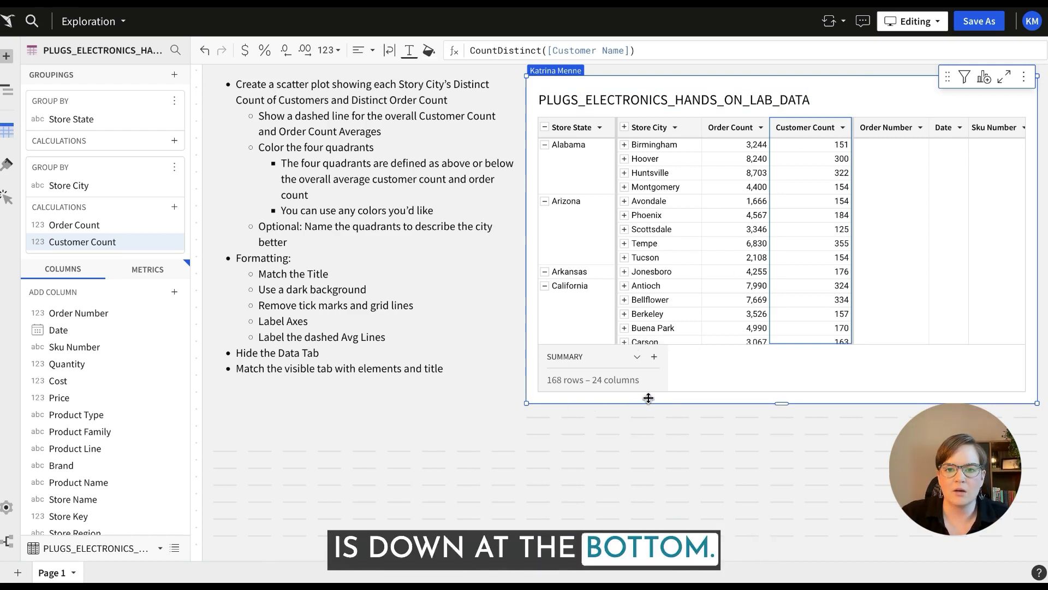
click(637, 356)
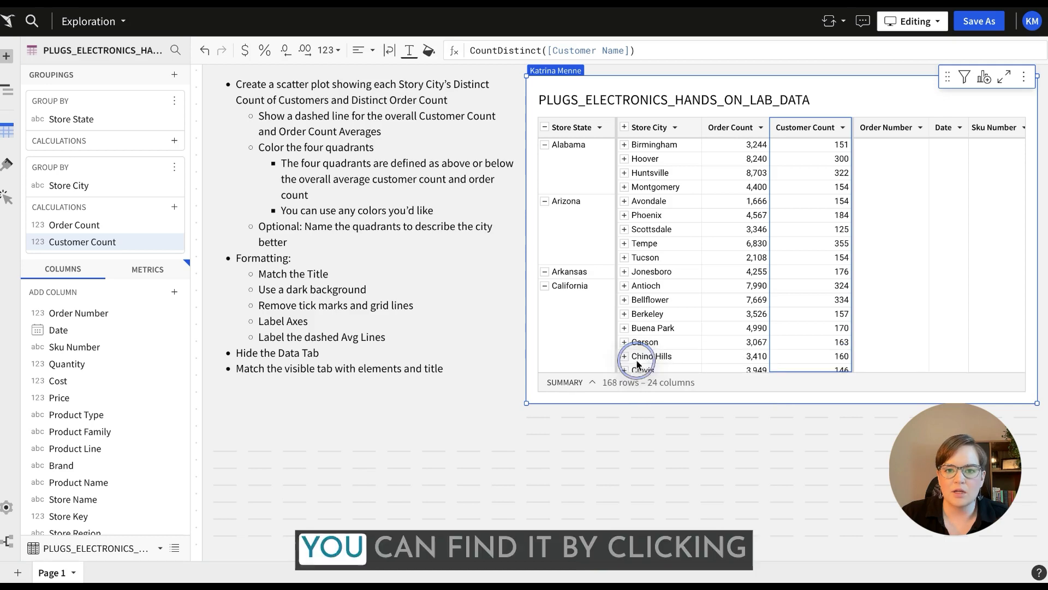
click(594, 385)
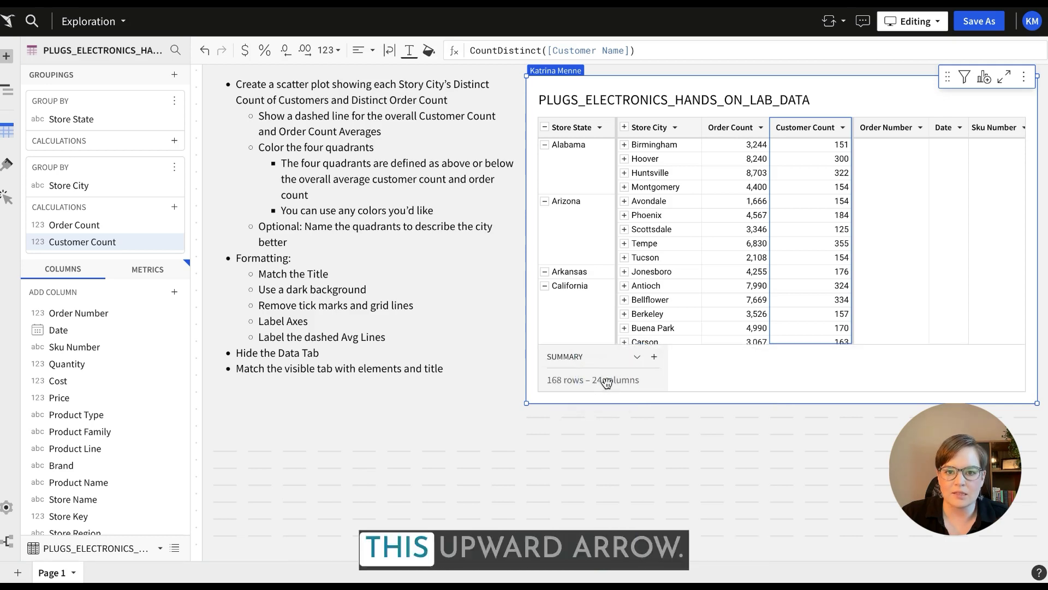
click(655, 358)
click(680, 58)
text(Avg()
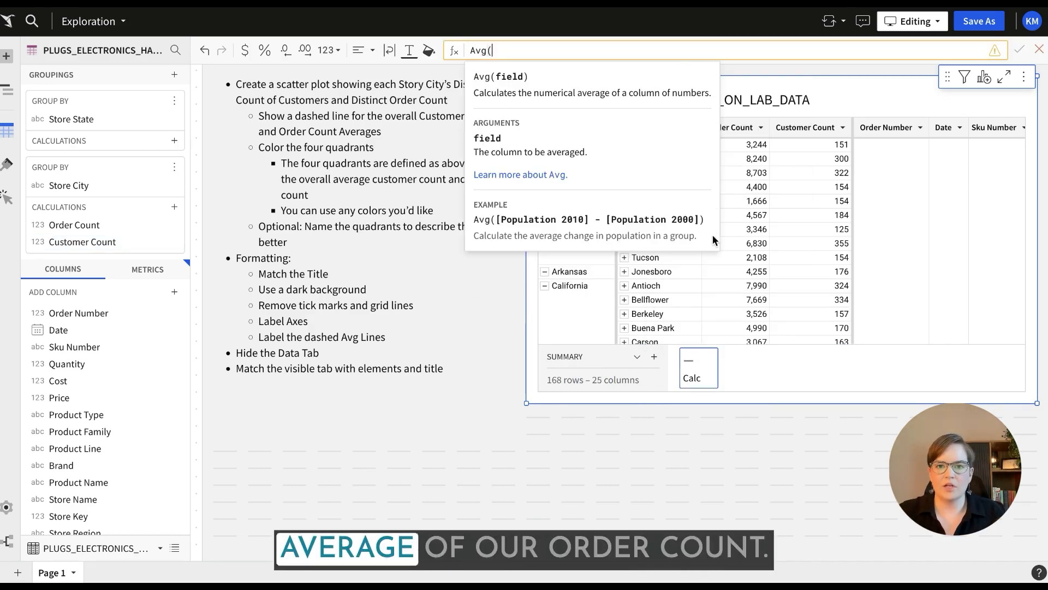
click(745, 292)
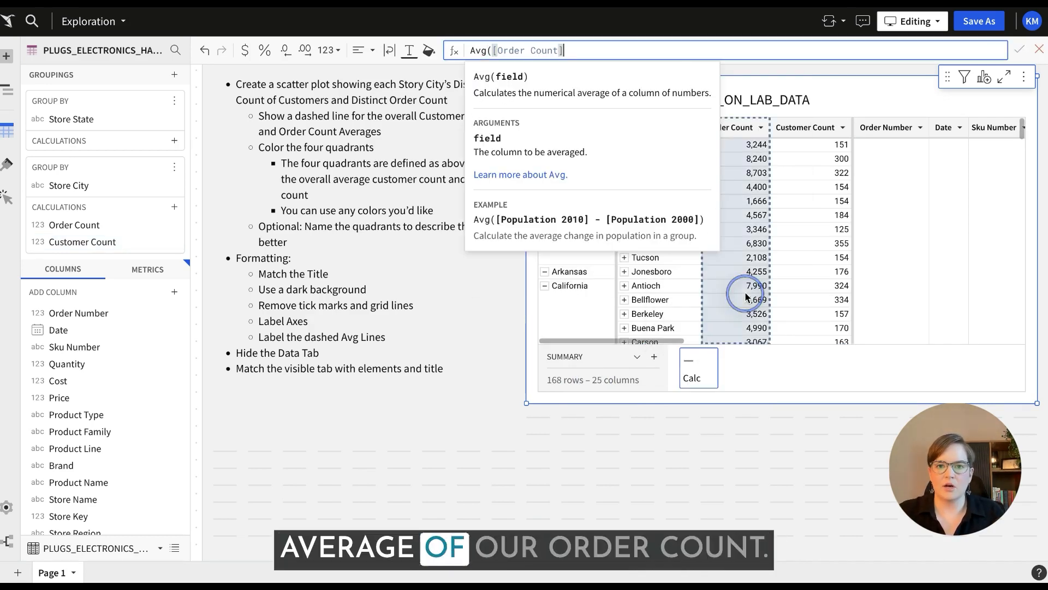
text())
key(Return)
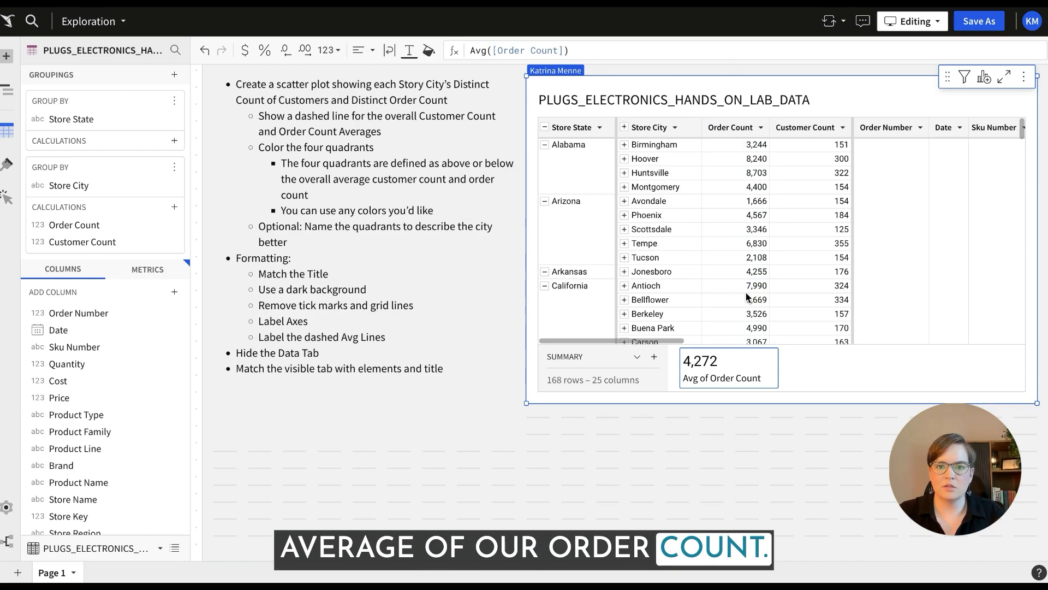
Add a second table summary with the formula Avg([Customer Count]).
click(654, 357)
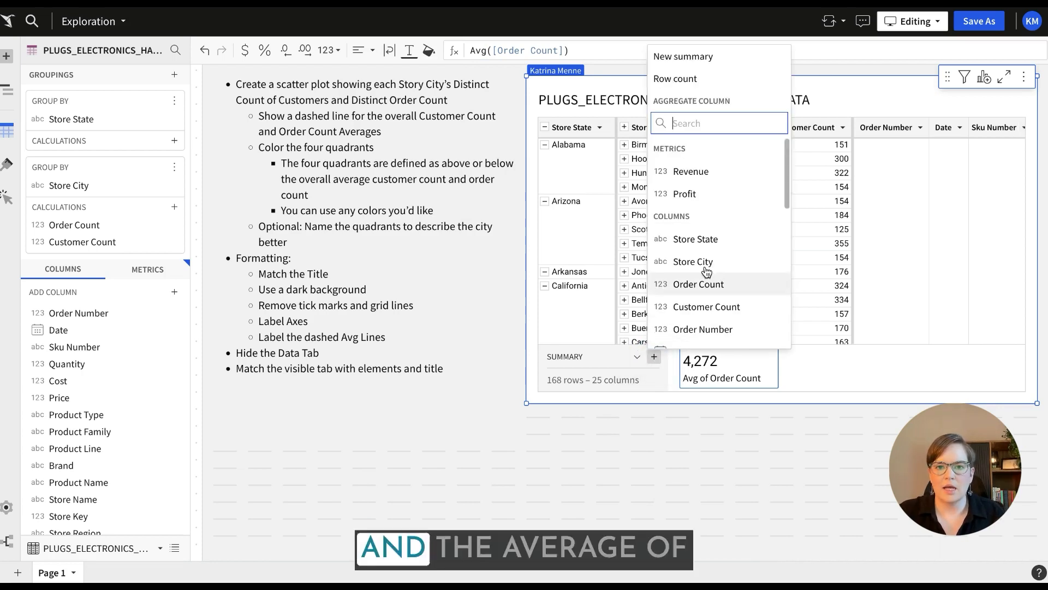
click(719, 57)
text(a)
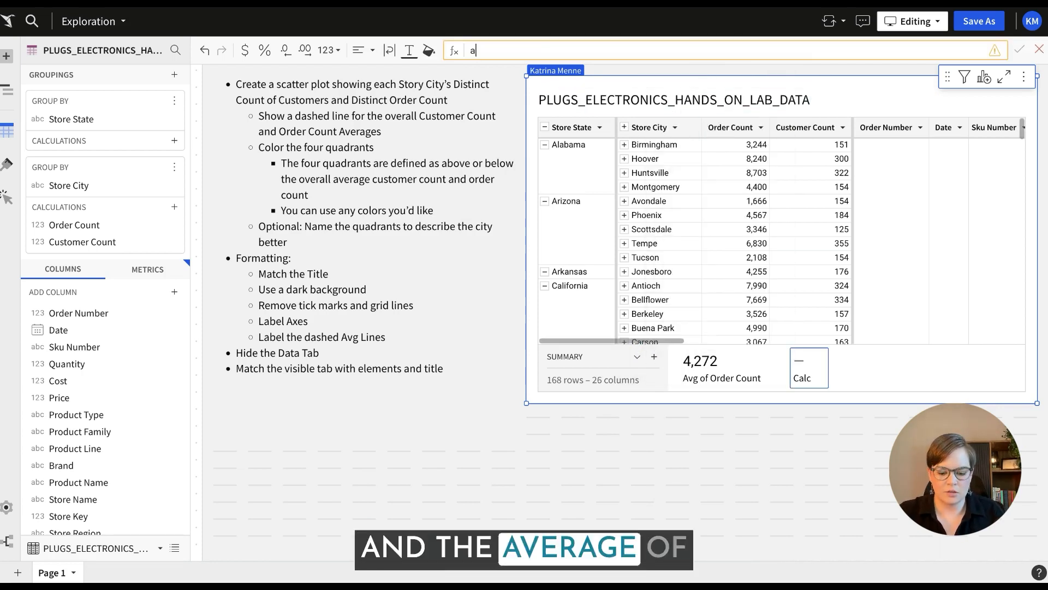
text(vg()
click(811, 224)
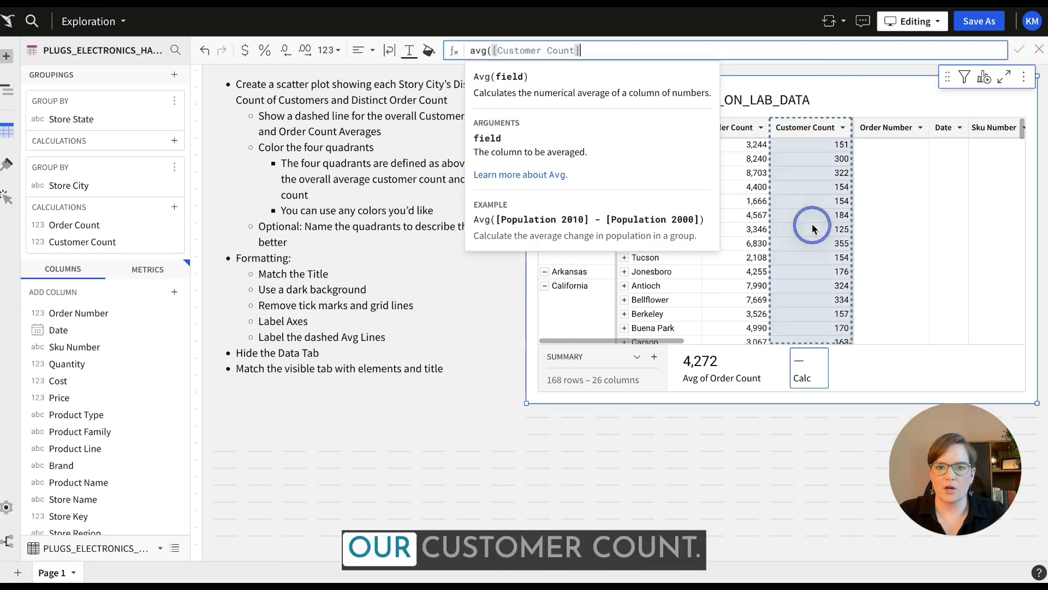
key(Return)
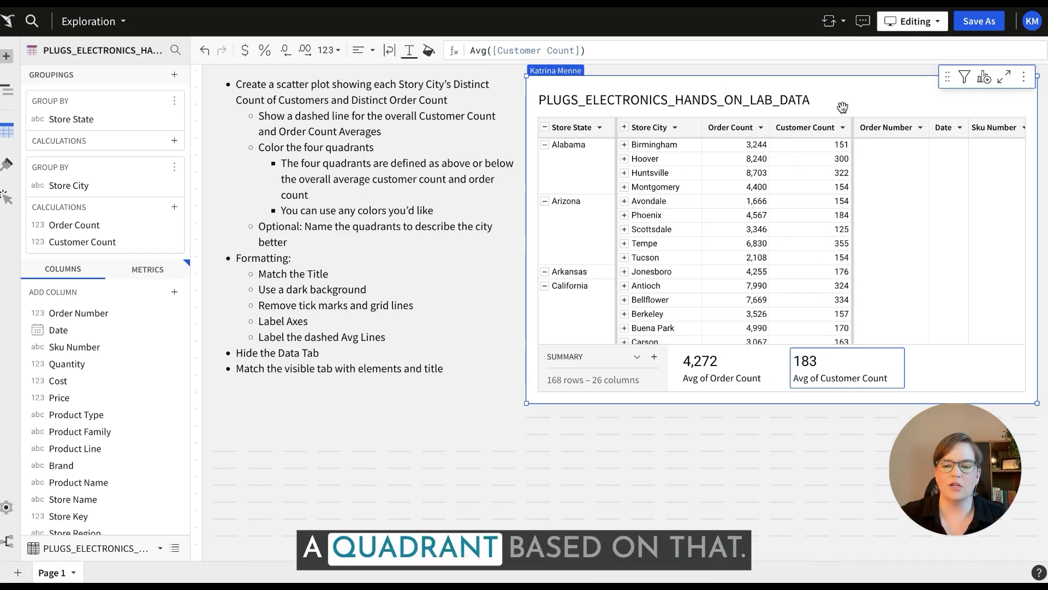
Add a column whose If formula returns Top Right, Bottom Right, Top Left or Bottom Left by comparing Order Count and Customer Count with their averages.
click(842, 127)
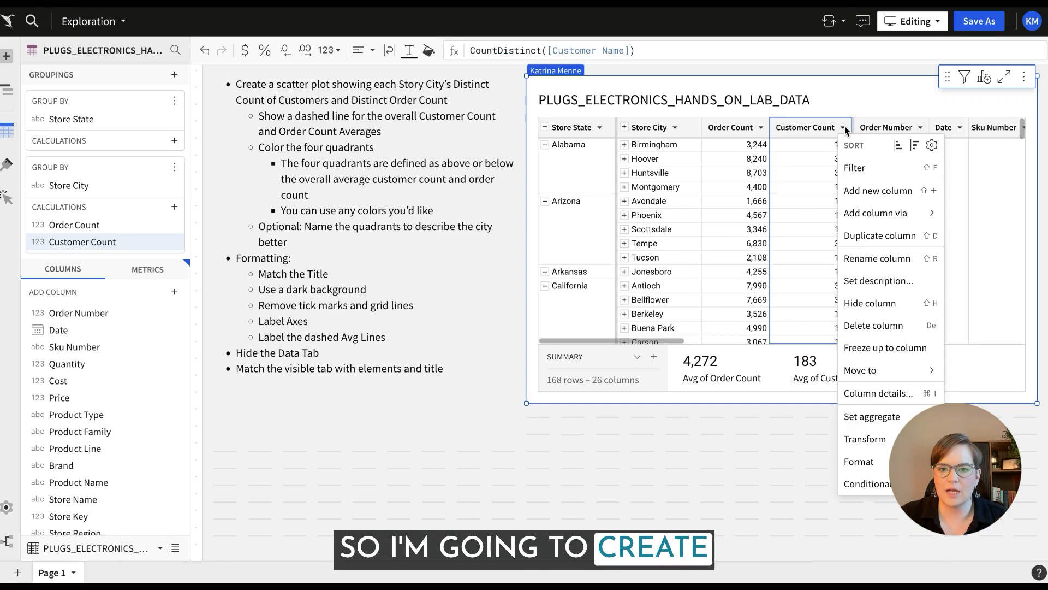
click(896, 192)
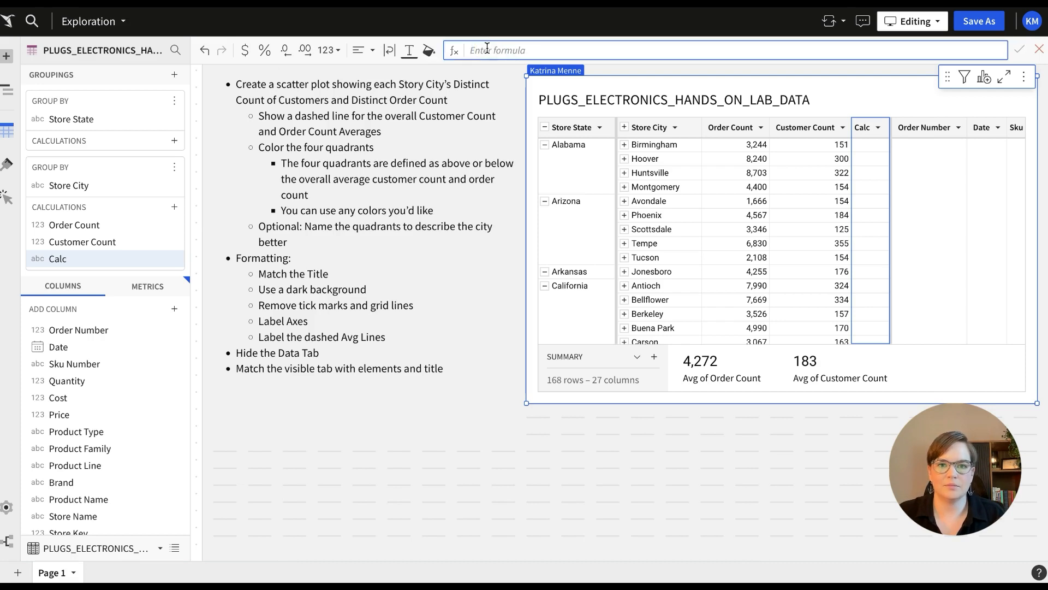
text(If([Order Count] > [Avg of Order Count] and [Customer Count] > [Avg of Customer Count], "Top Right", [Order Count] > [Avg of Order Count] and [Customer Count] <= [Avg of Customer Count], "Bottom Right", [Order Count] <= [Avg of Order Count] and [Customer Count] > [Avg of Customer Count], "Top Left", "Bottom Left"))
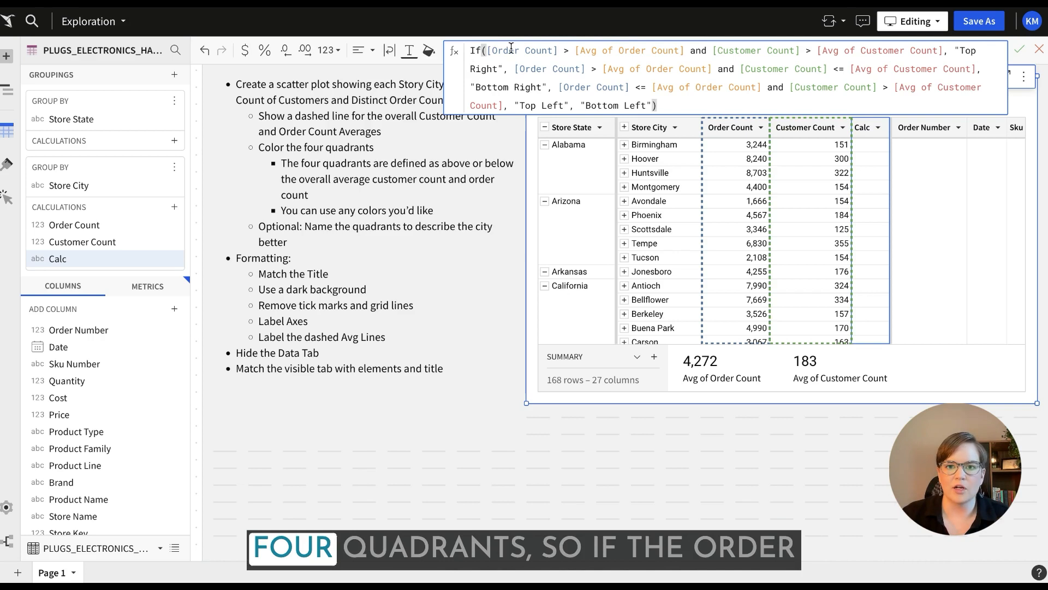
text(()
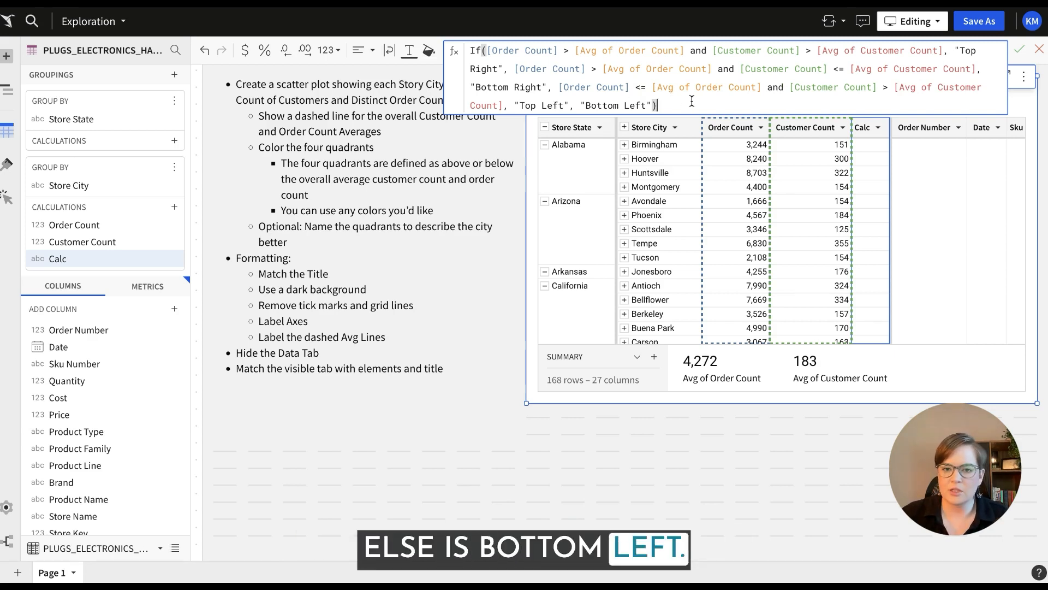
key(Return)
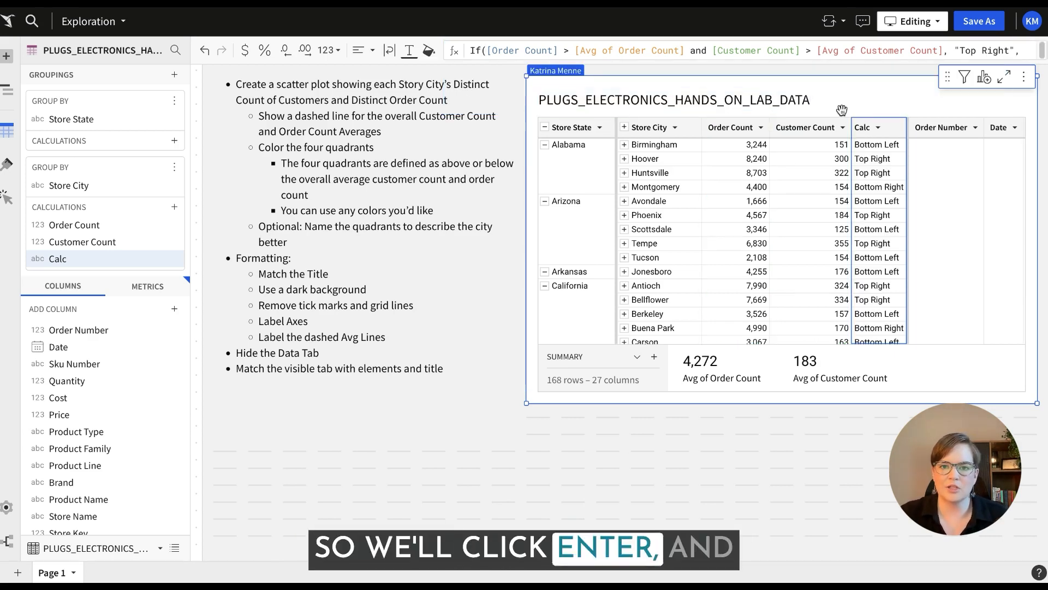
Rename the new quadrant formula column to Quad.
double_click(862, 127)
text(Qua)
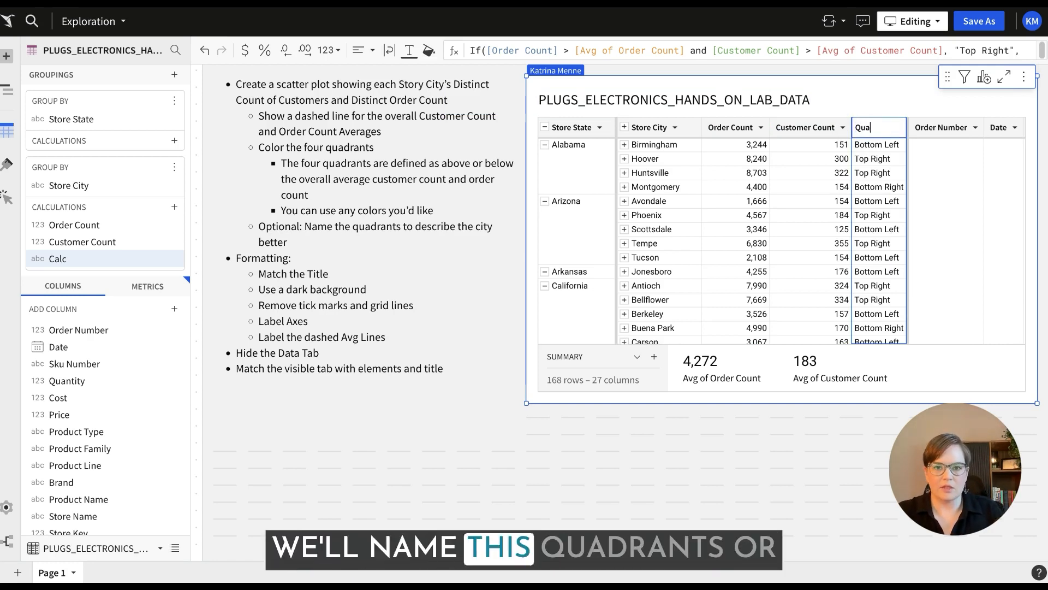
text(d)
key(Return)
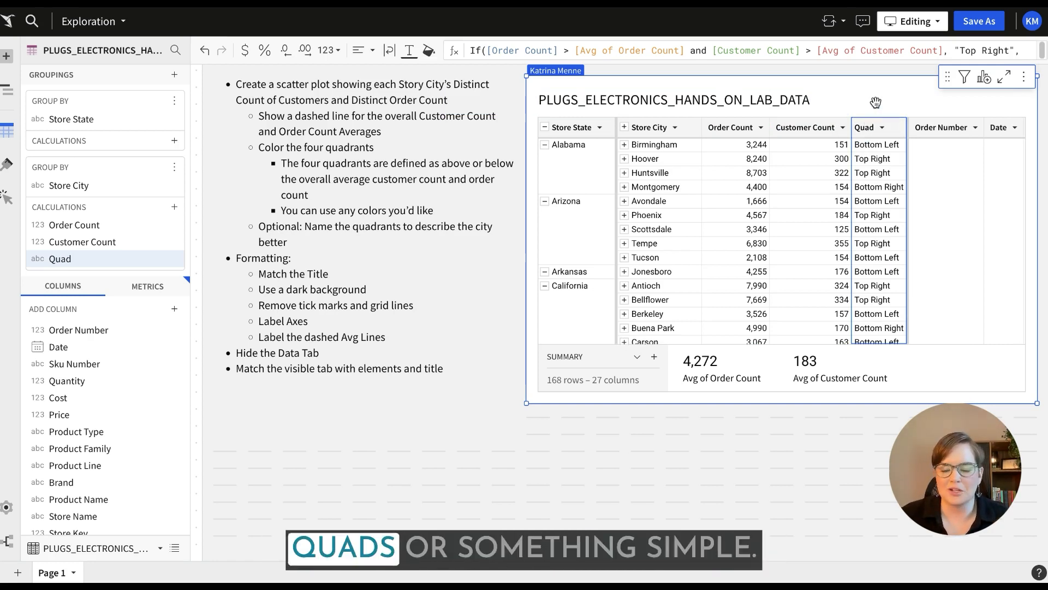
Create a child visualization from the table and change its chart type to Scatter.
click(984, 77)
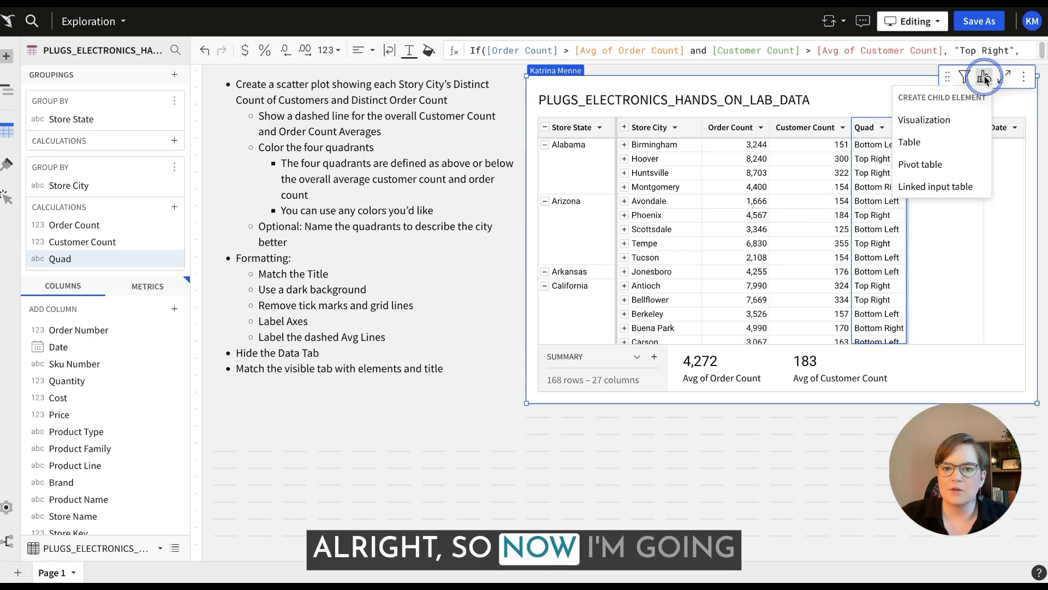
click(926, 120)
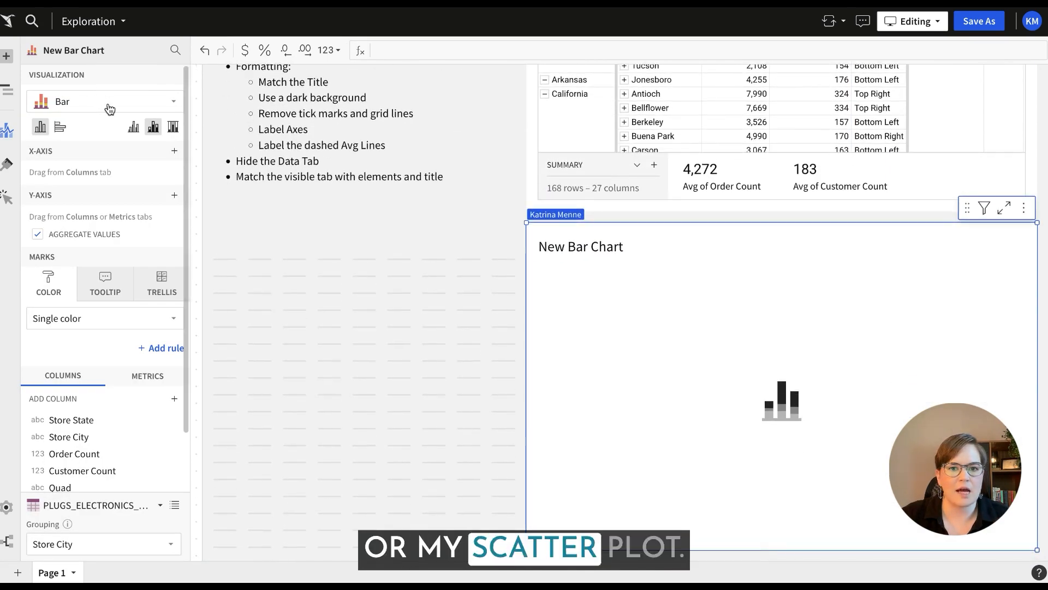
click(107, 102)
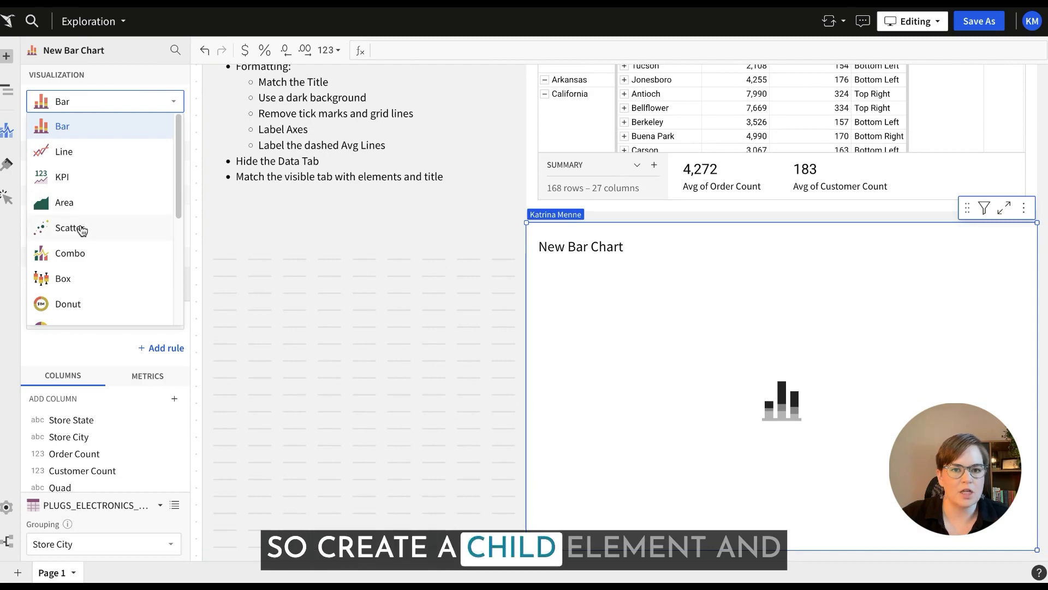
click(80, 228)
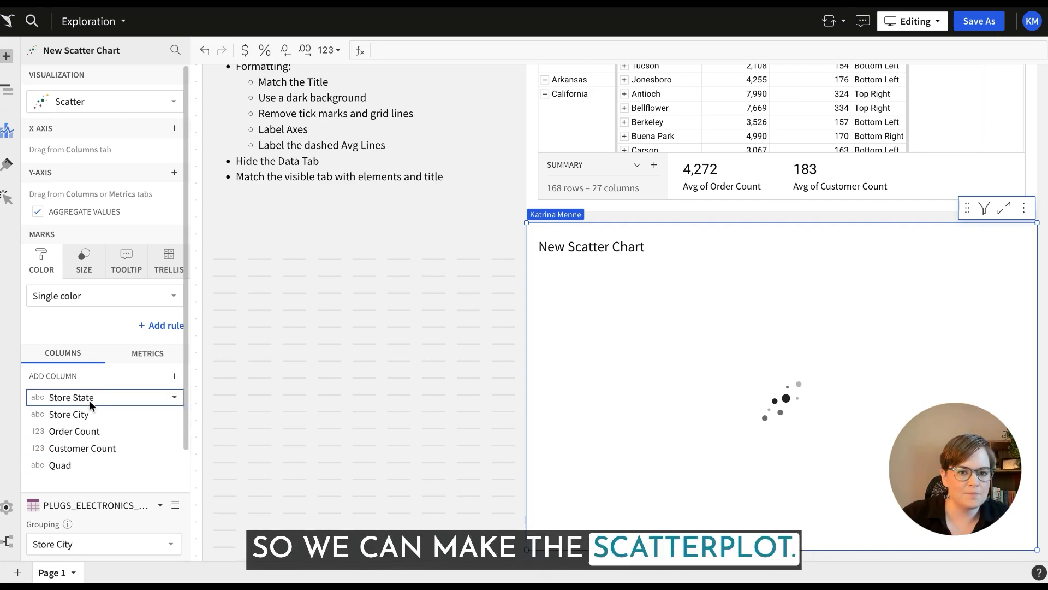
Check the axes in the reference chart, and put Order Count on the scatter plot's X-axis and Customer Count on its Y-axis.
click(290, 3)
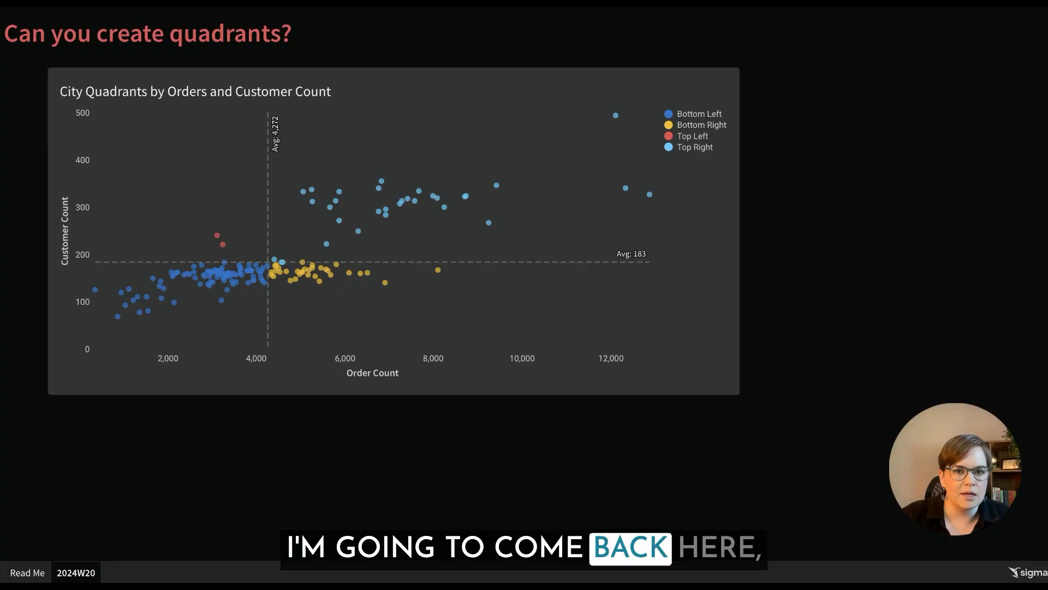
key(ctrl+Tab)
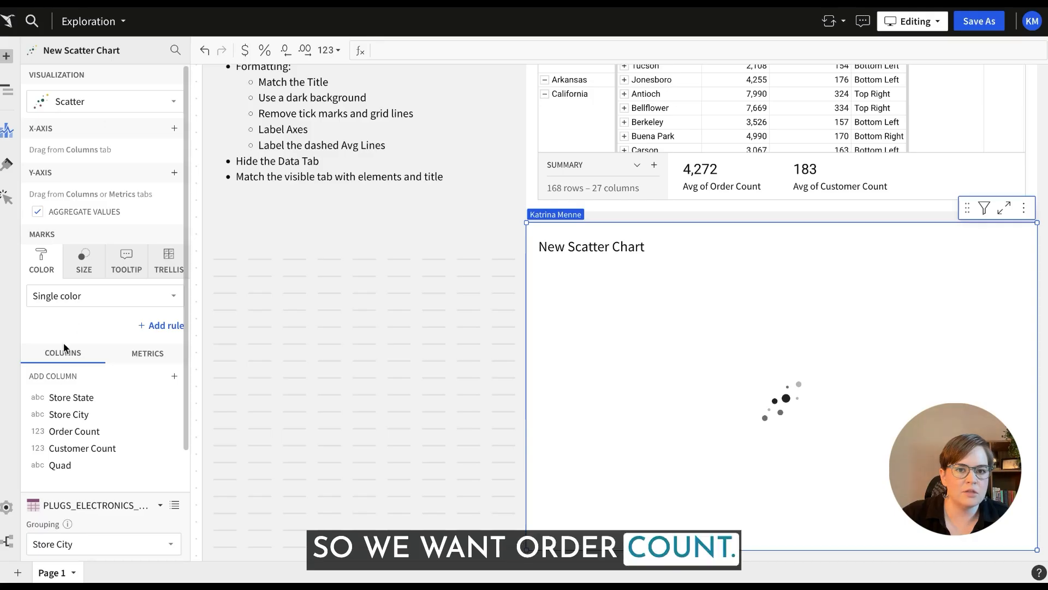
drag(65, 431, 70, 152)
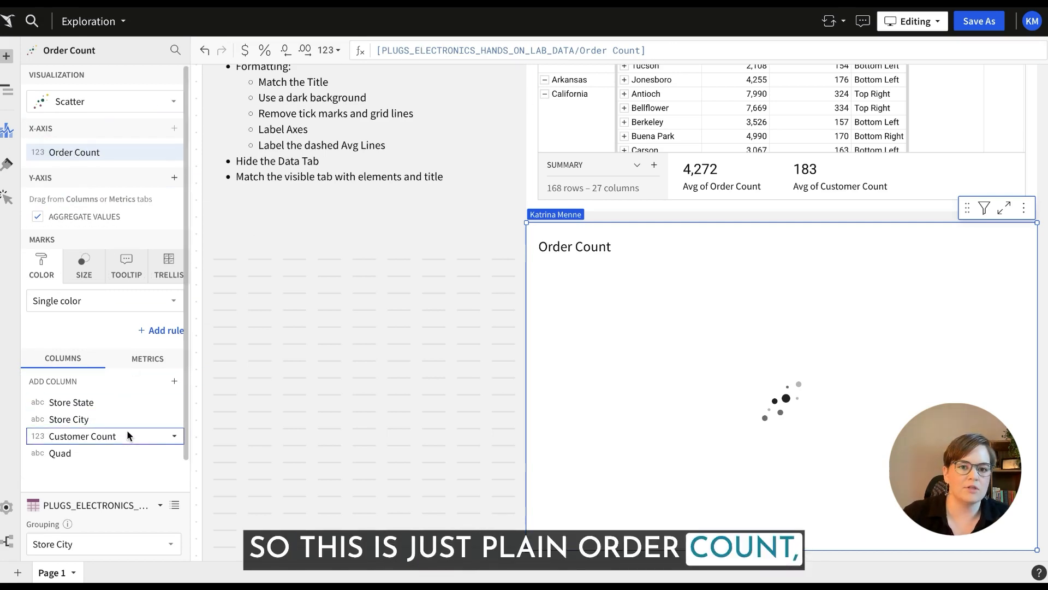
drag(77, 440, 64, 202)
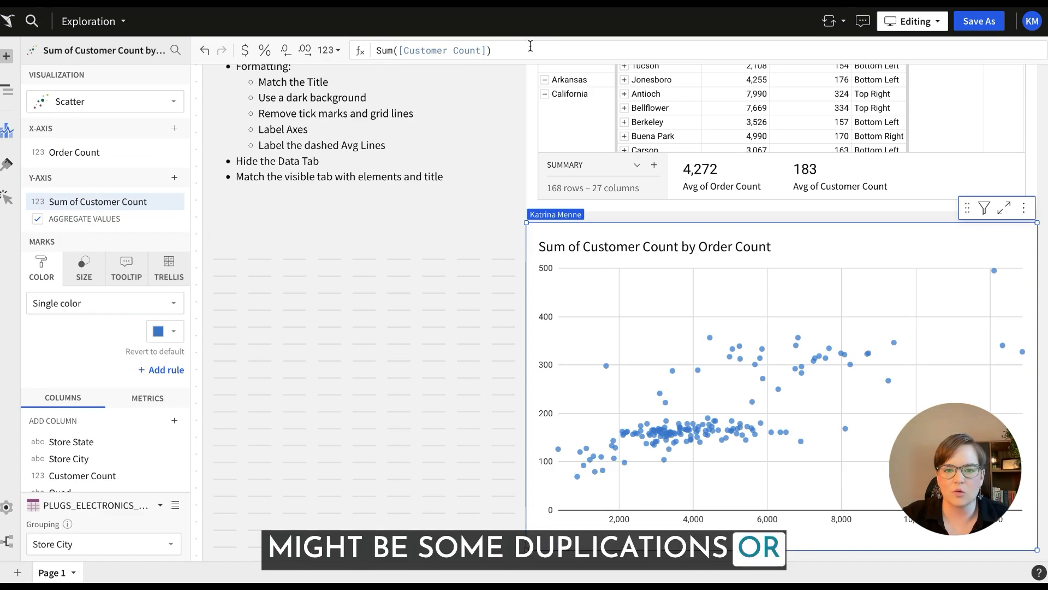
Remove the Sum aggregation from the Y-axis formula so it reads [Customer Count].
double_click(386, 49)
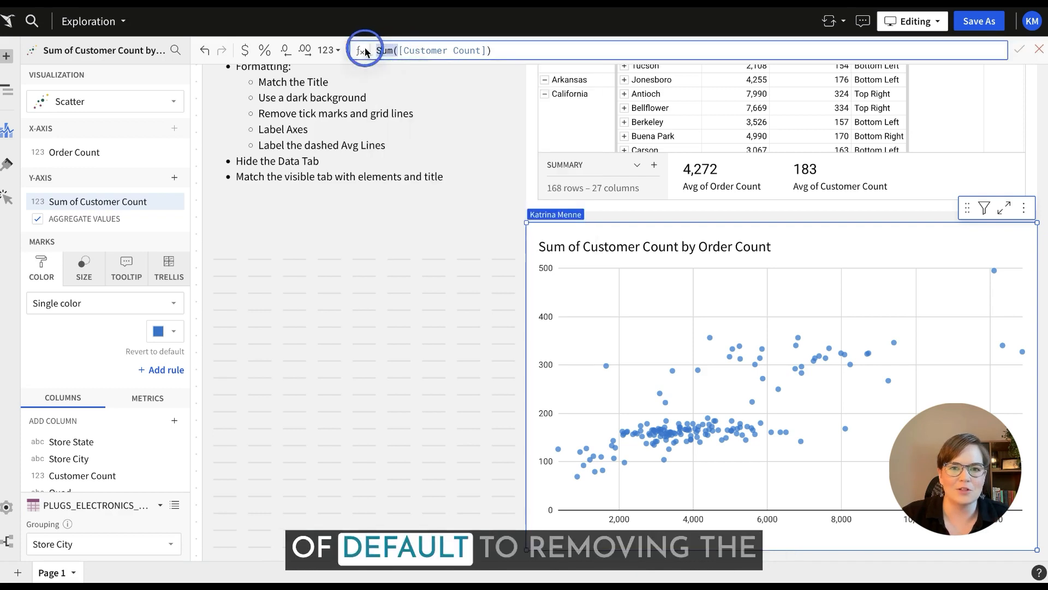
click(483, 50)
key(BackSpace)
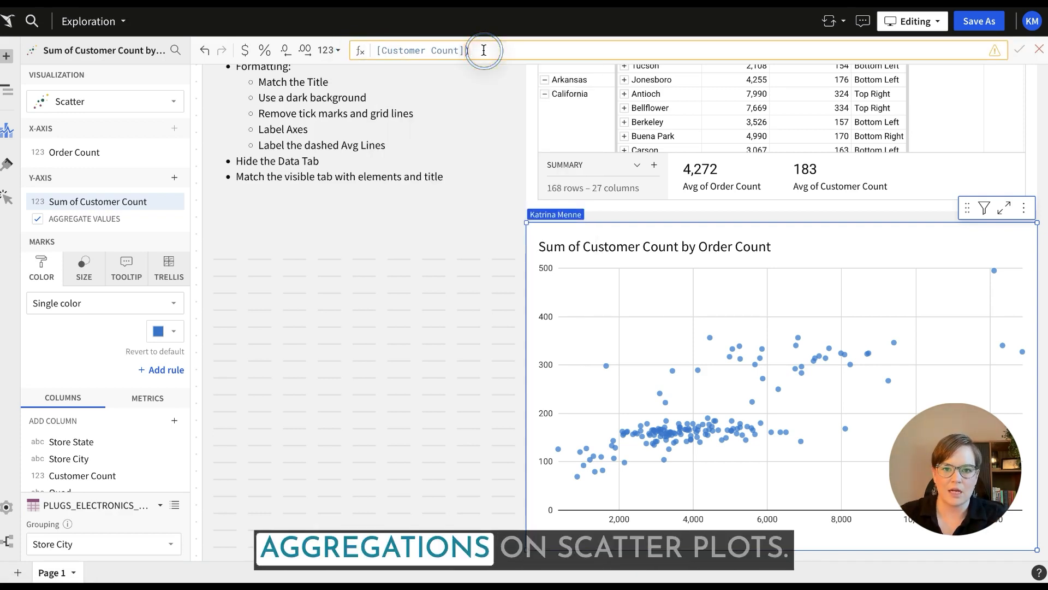
click(533, 53)
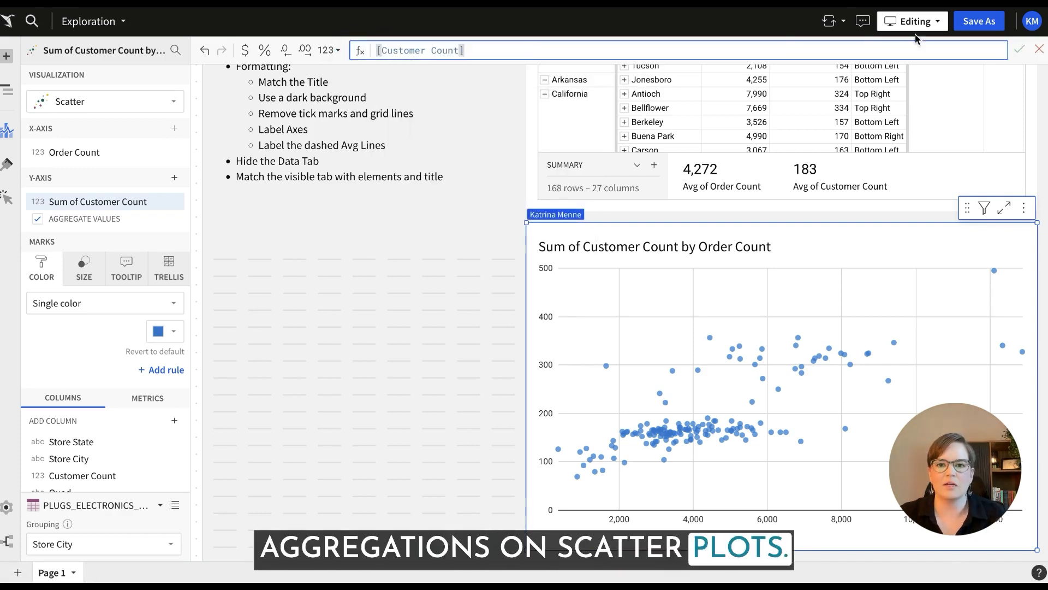
click(1019, 49)
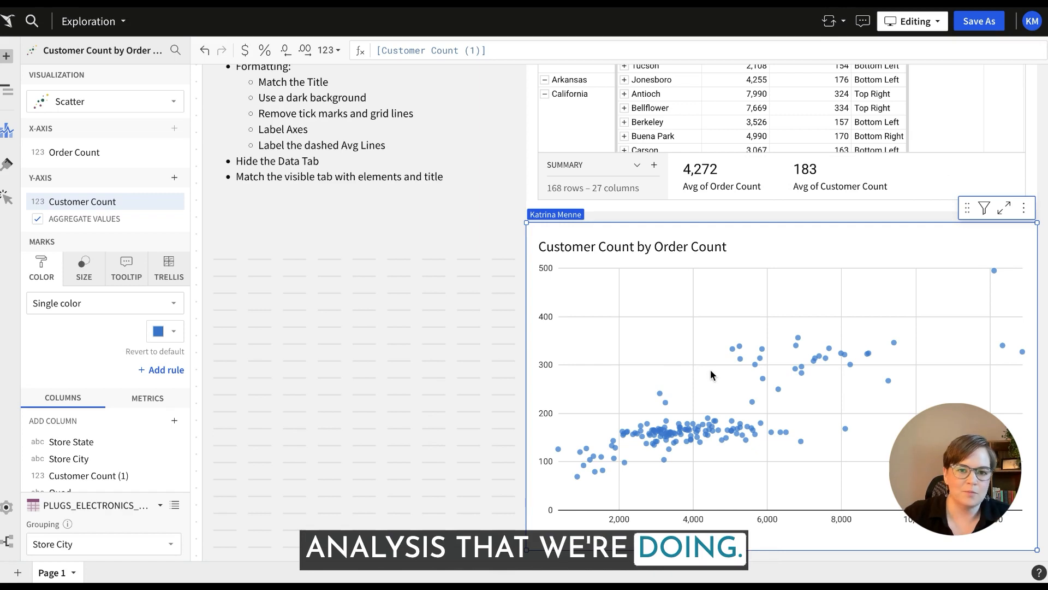
Color the scatter plot's points by category using the Quad column.
scroll(119, 463, down, 2)
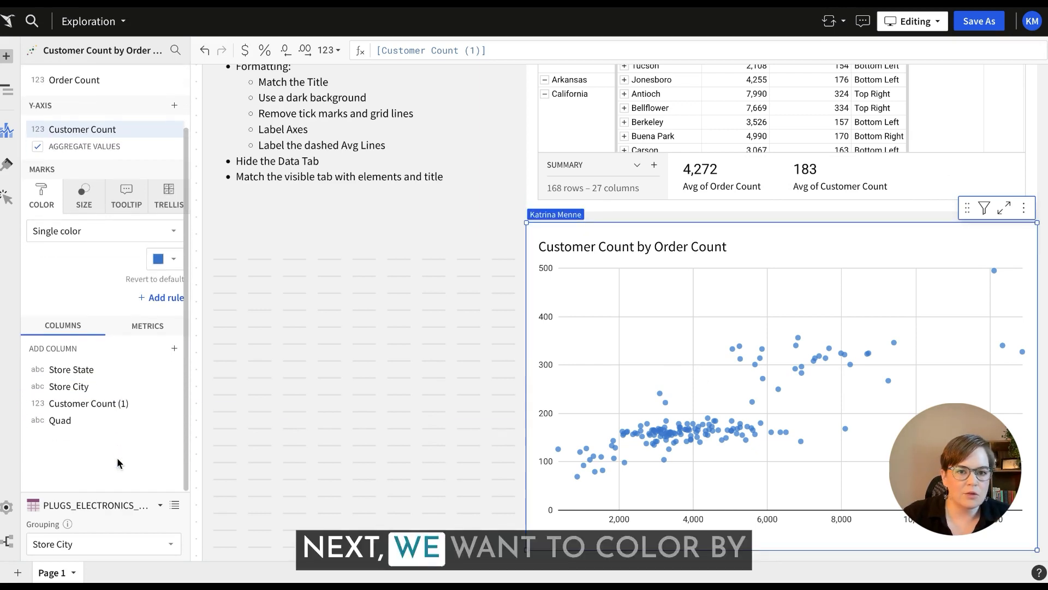
drag(67, 422, 65, 259)
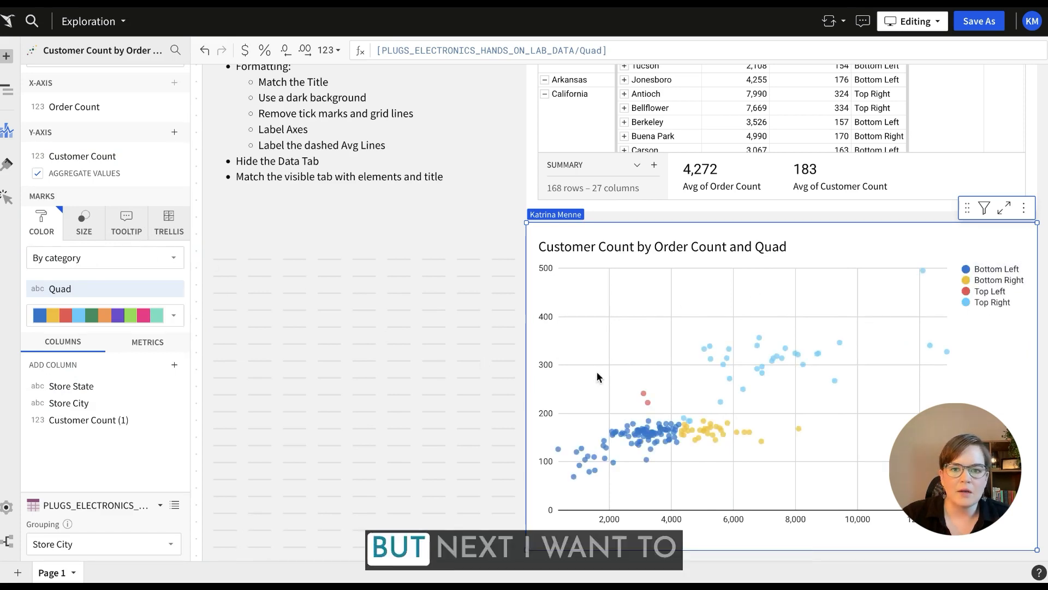
mouse_move(643, 393)
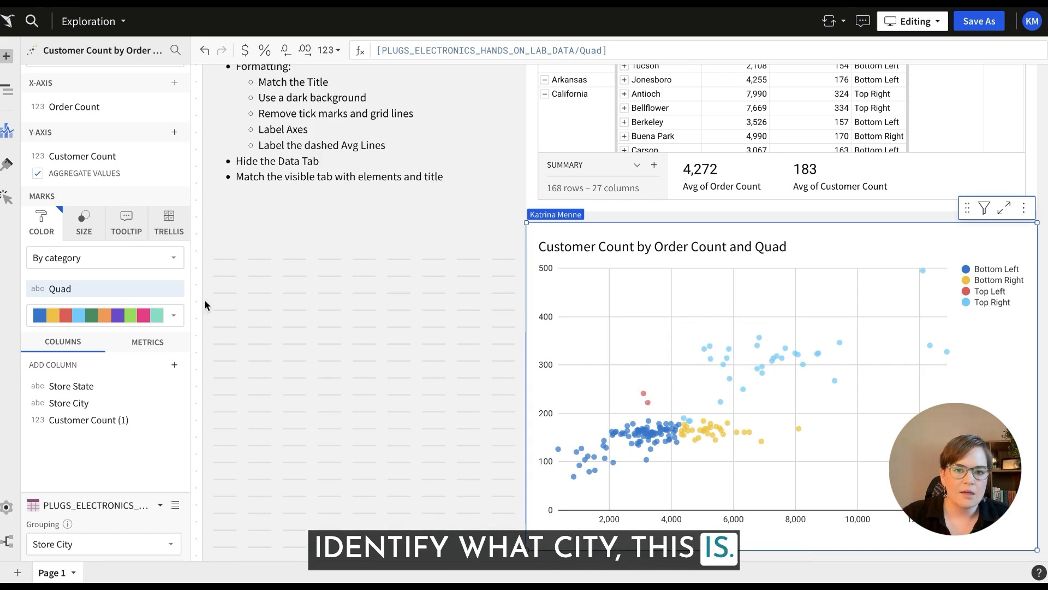
Add Store State and Store City to the scatter plot's tooltip.
click(125, 223)
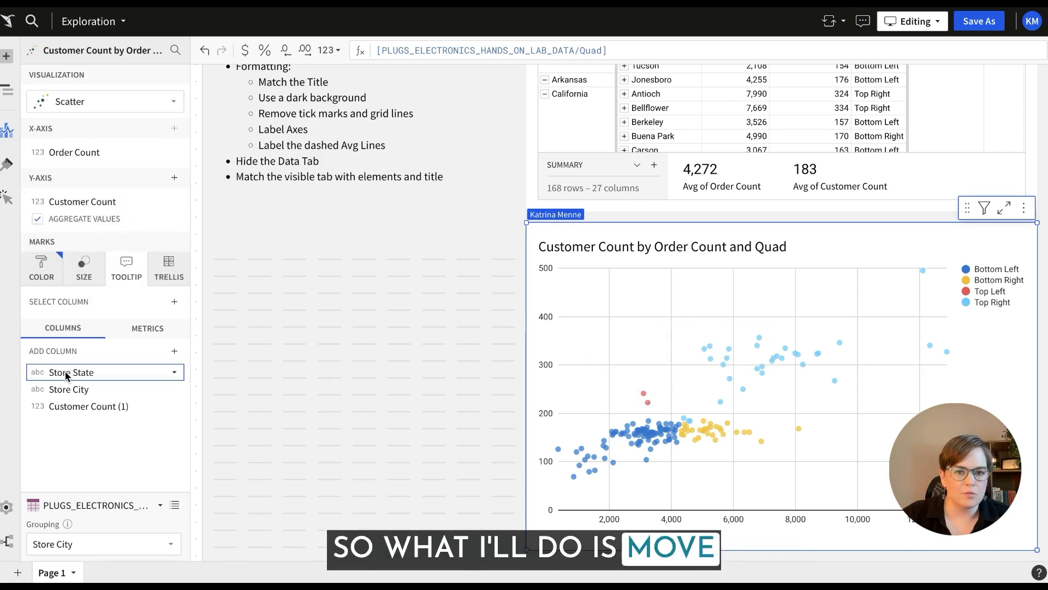
drag(63, 375, 57, 307)
drag(78, 418, 87, 342)
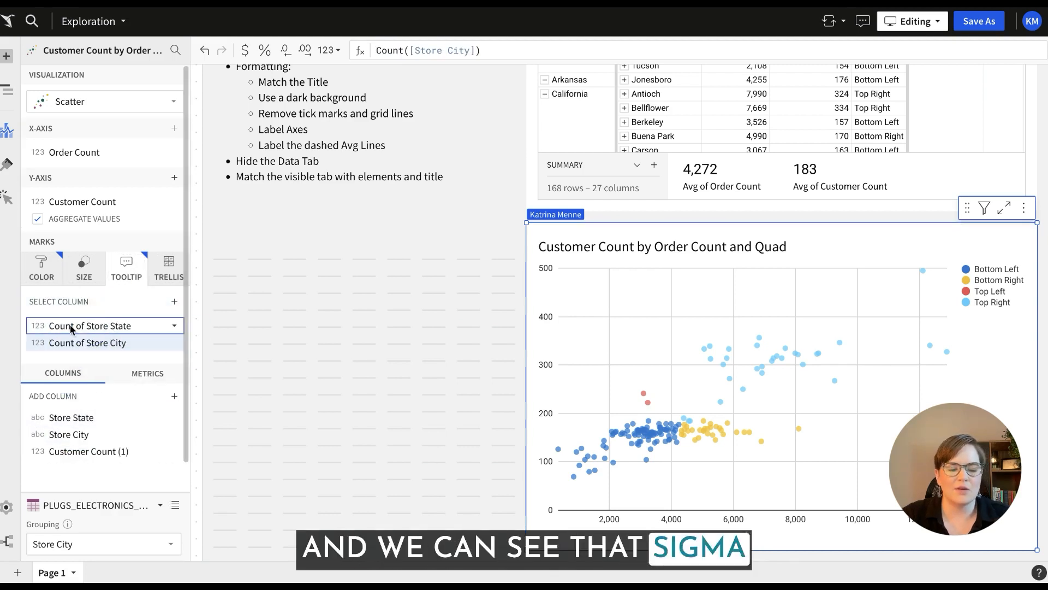
Remove the Count aggregation from the Store City and Store State tooltip formulas, and check the tooltip on a data point.
double_click(386, 49)
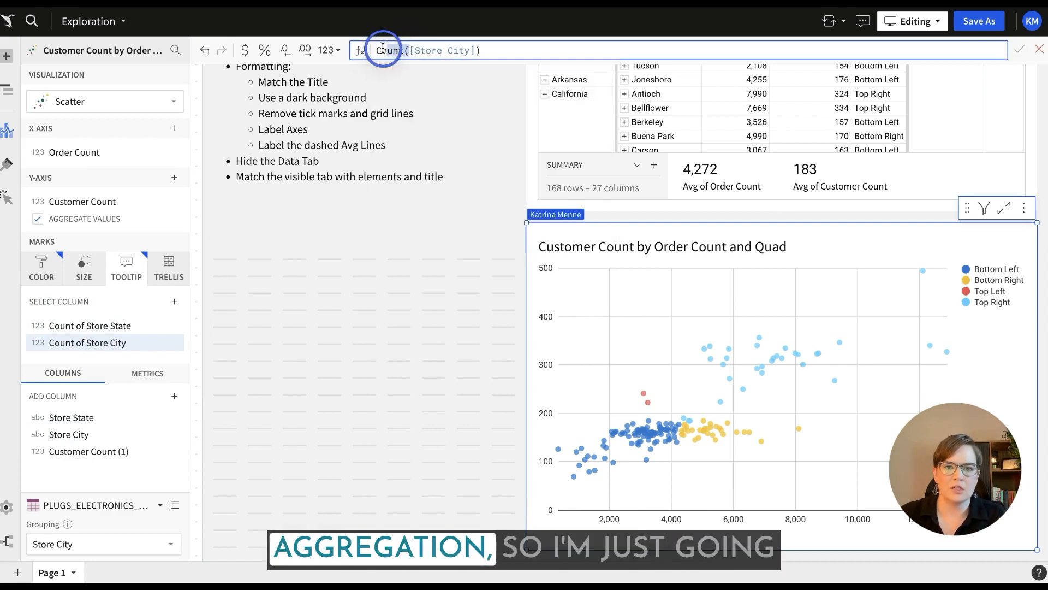
key(BackSpace)
click(501, 48)
key(BackSpace)
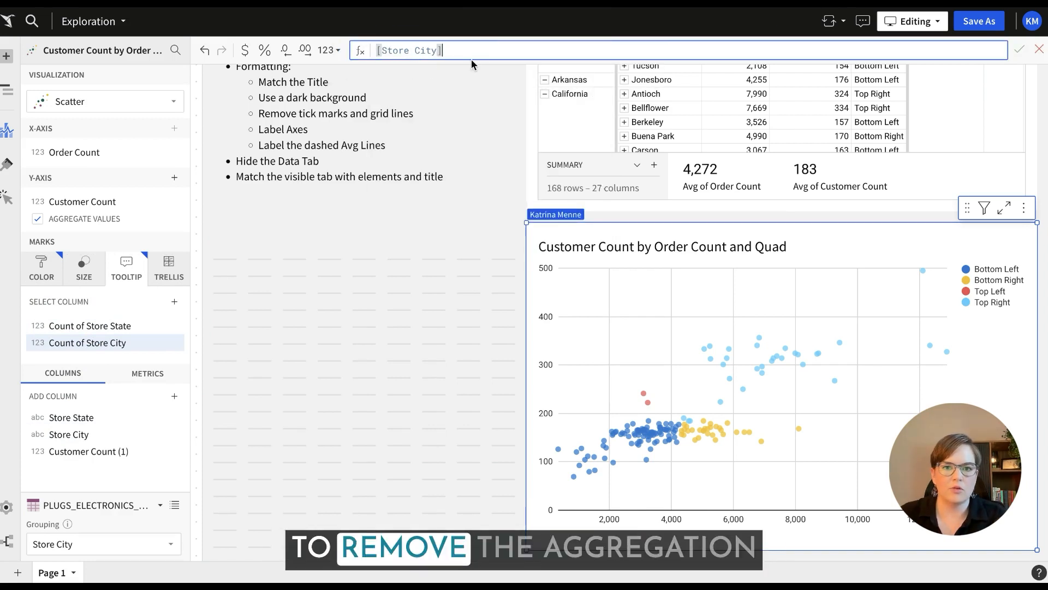
key(Return)
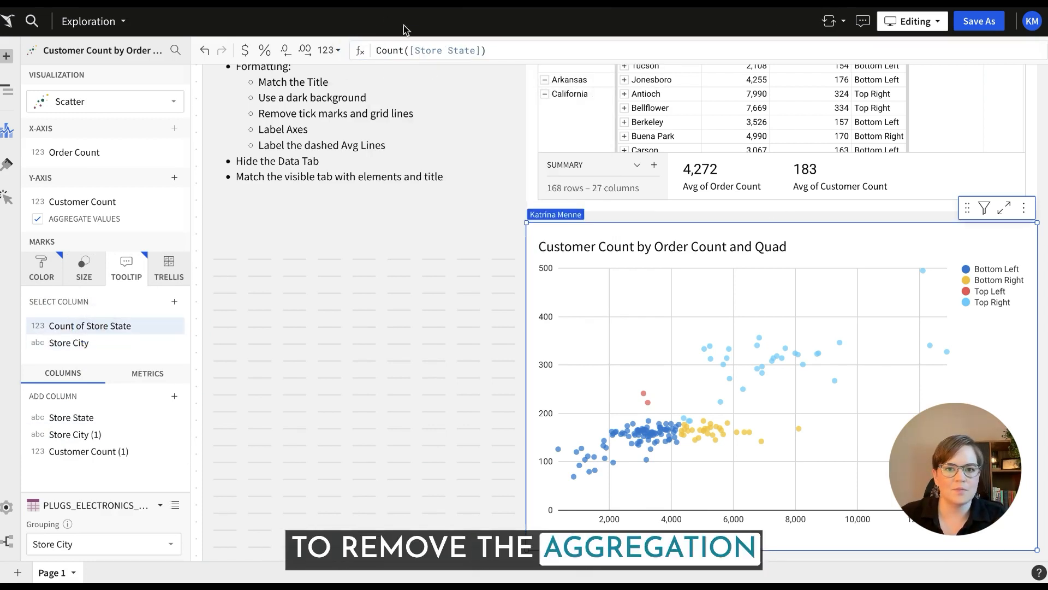
double_click(385, 49)
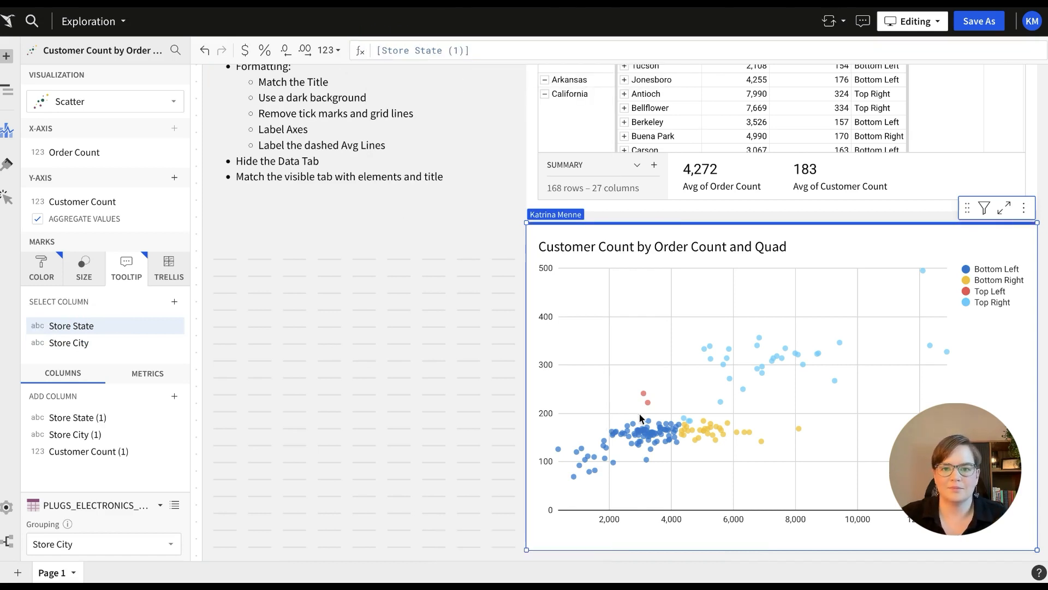
mouse_move(648, 403)
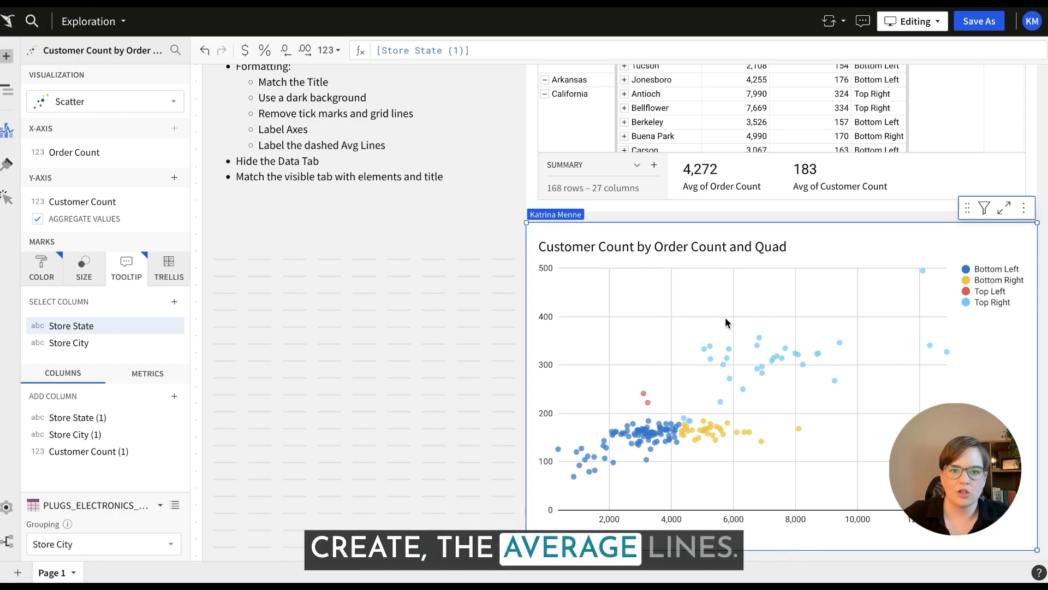
Add a Y-axis reference line to the scatter plot at the average of Customer Count.
click(8, 166)
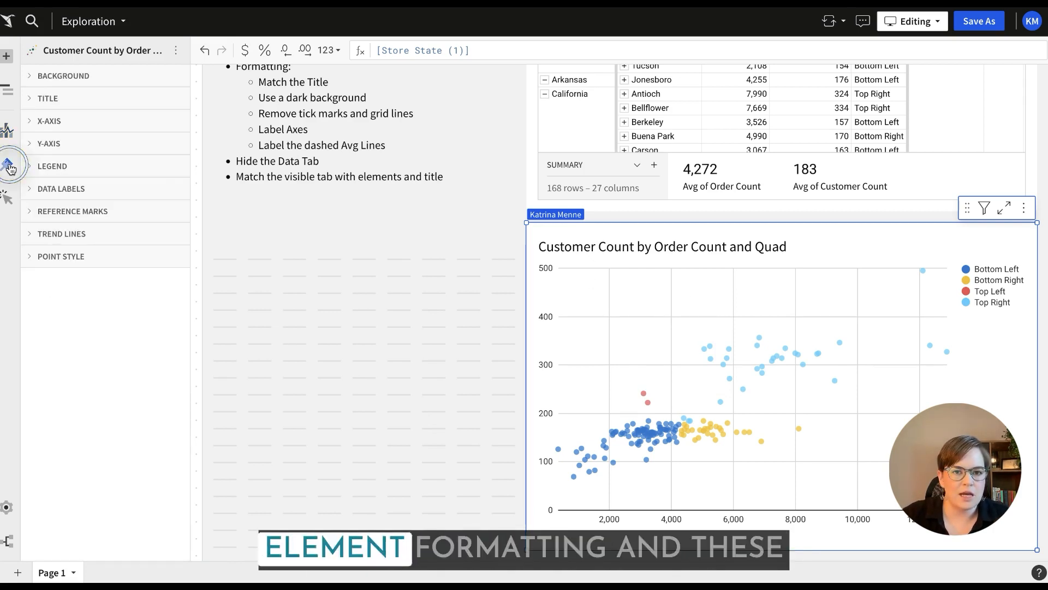
click(120, 216)
right_click(301, 8)
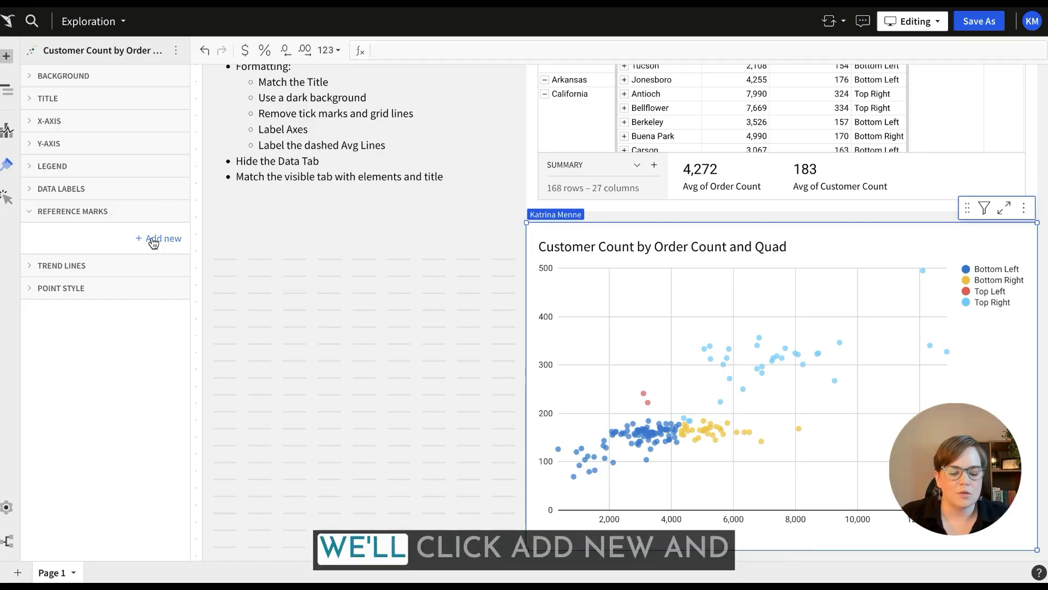
click(153, 240)
click(131, 267)
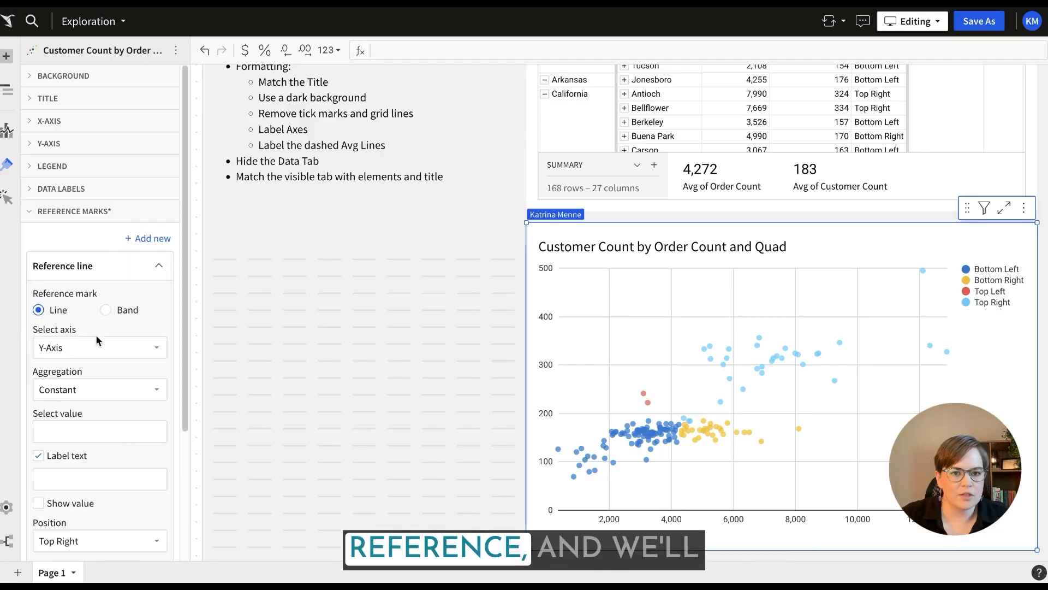
scroll(125, 340, down, 2)
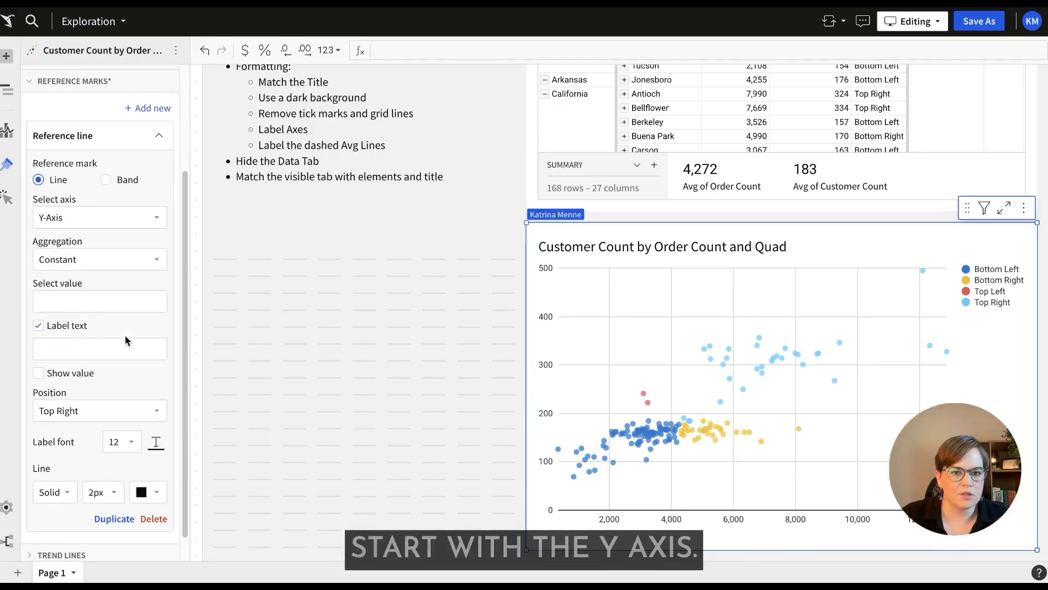
click(101, 259)
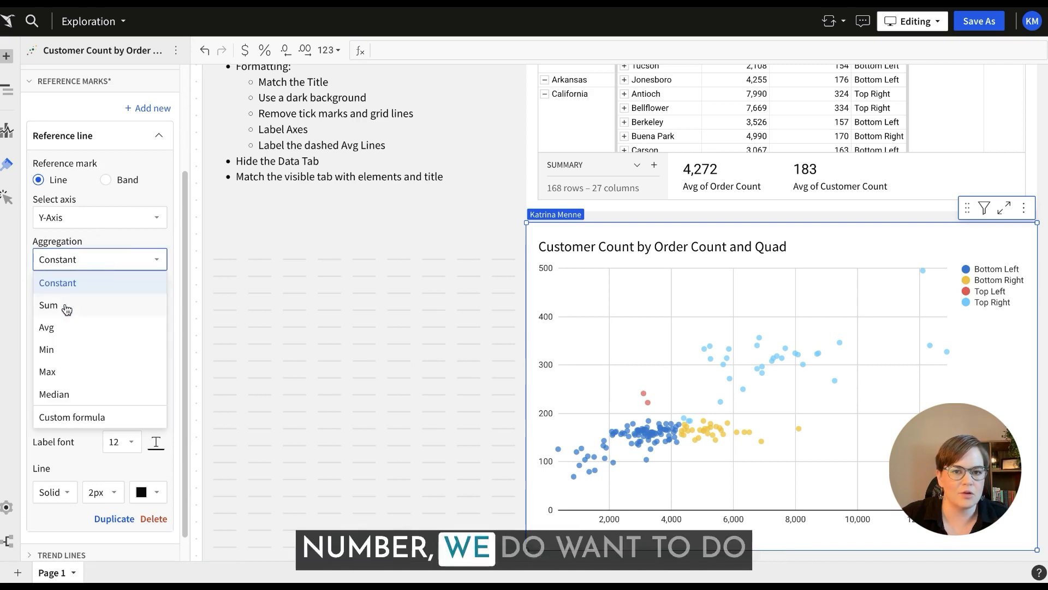
click(64, 331)
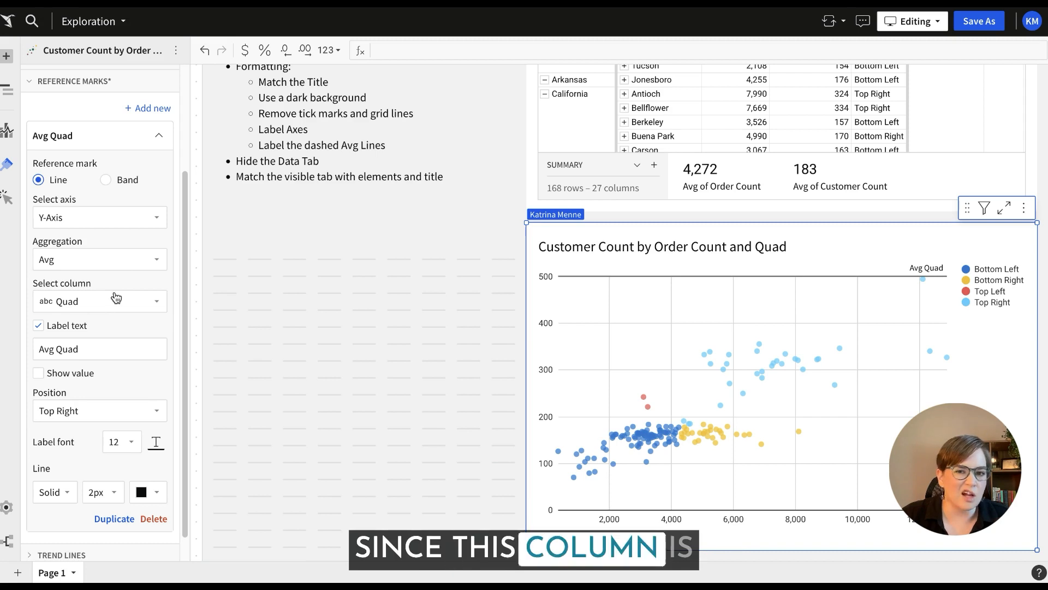
click(100, 258)
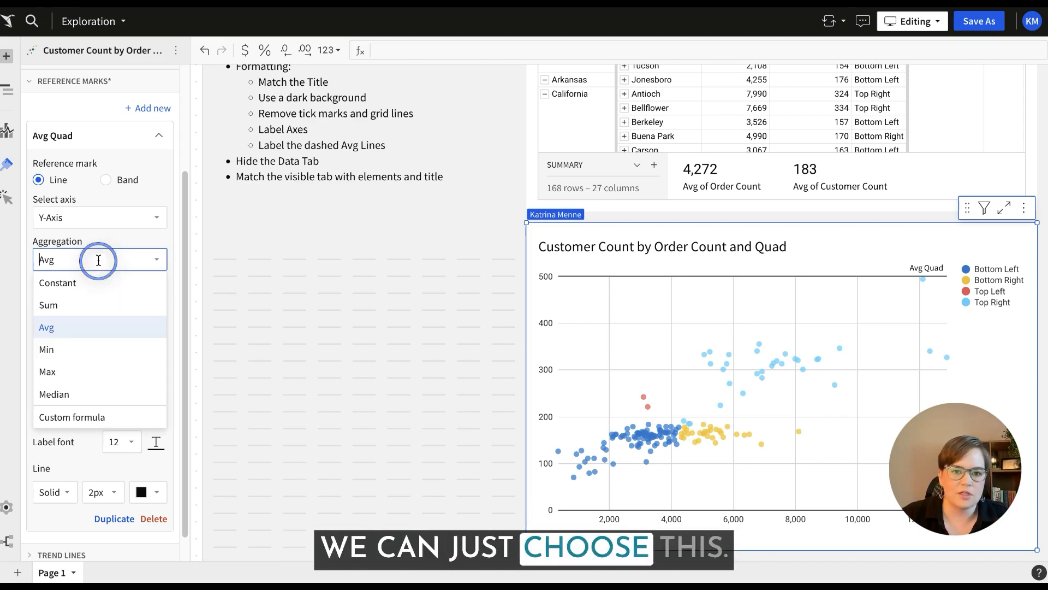
click(123, 326)
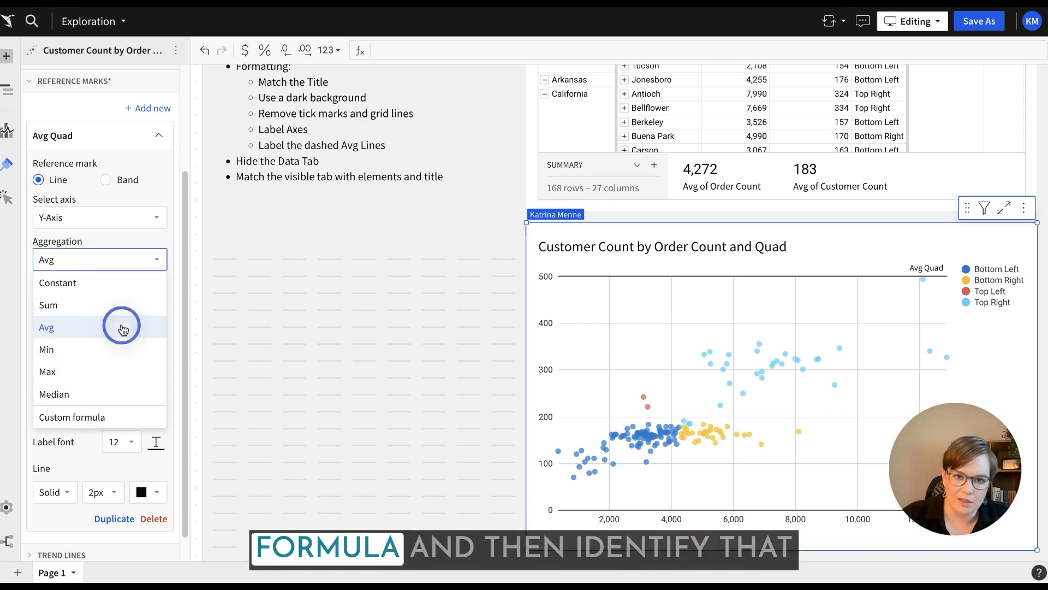
click(131, 302)
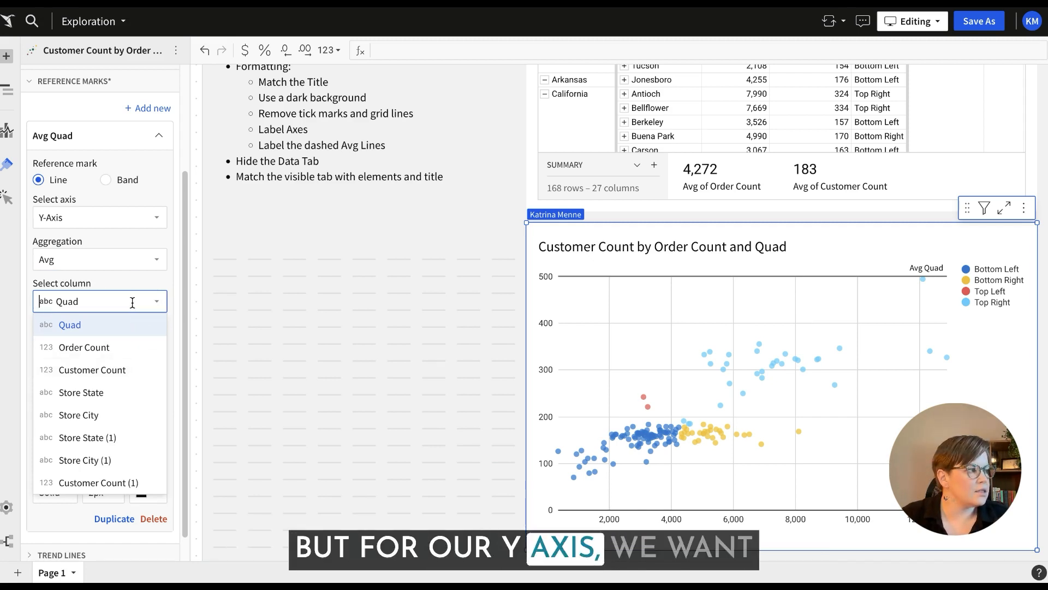
click(130, 372)
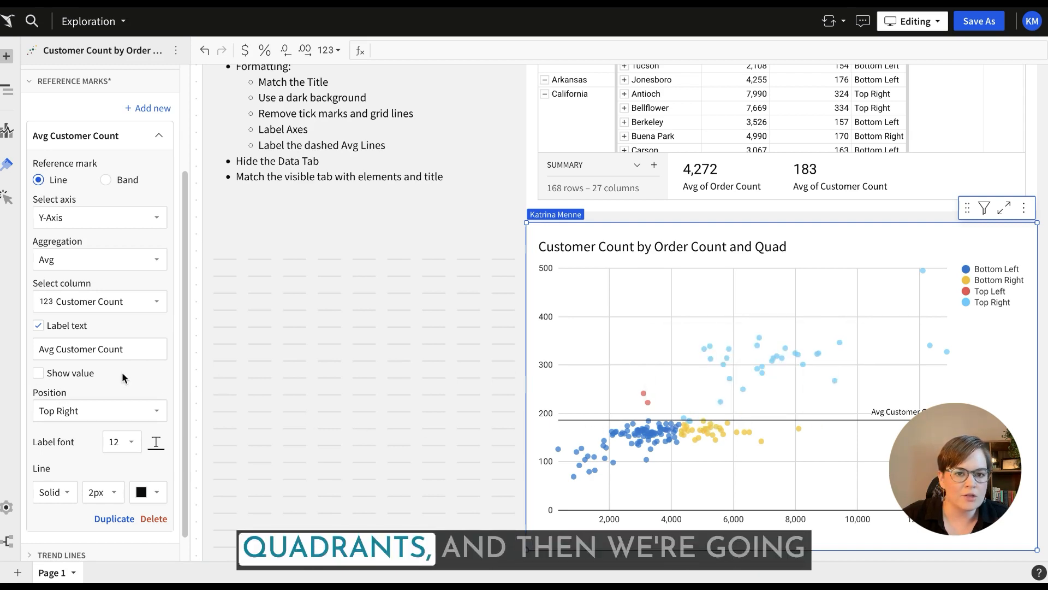
Make the Y-axis average line dashed, show its value, and set its label text to "Avg:".
click(61, 495)
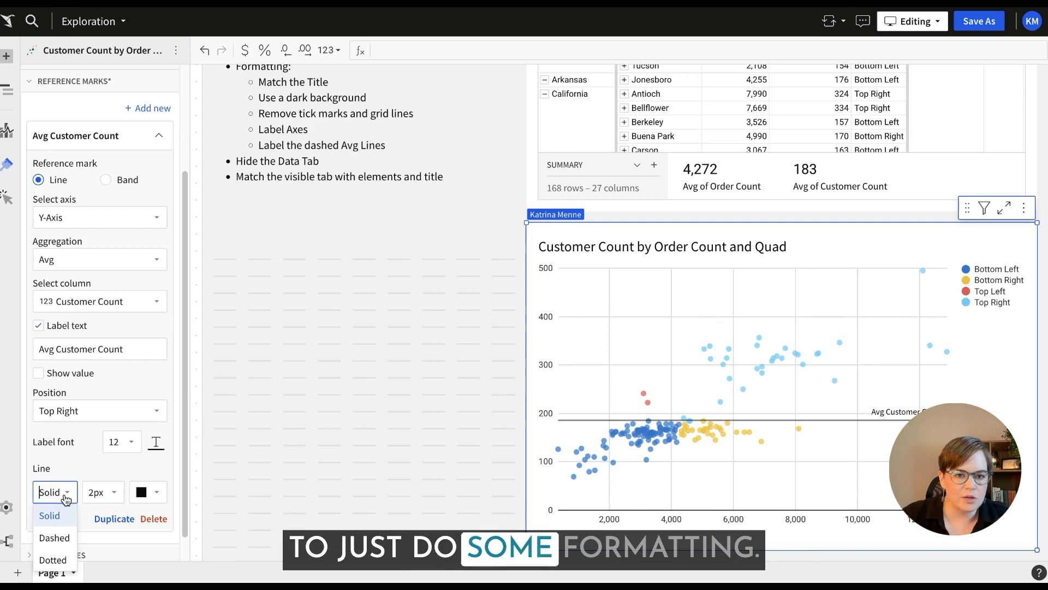
click(55, 537)
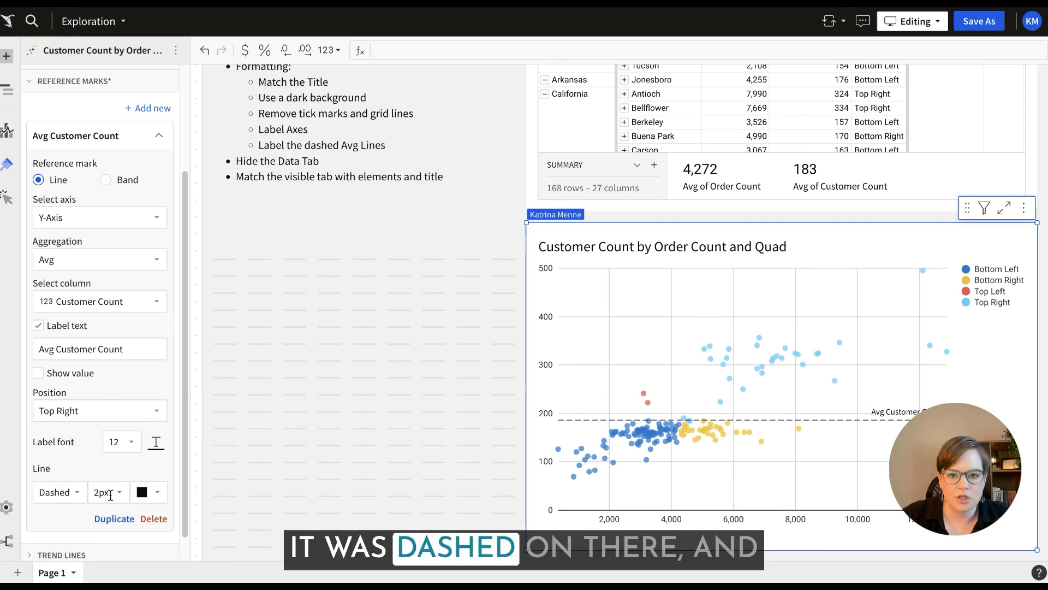
click(38, 373)
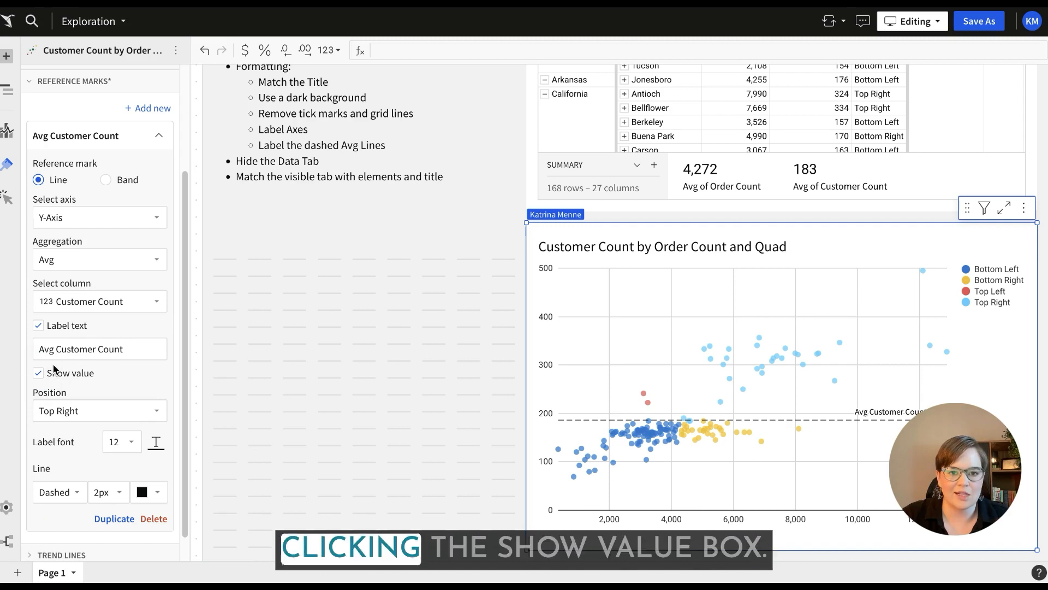
click(100, 347)
drag(100, 345, 63, 345)
key(BackSpace)
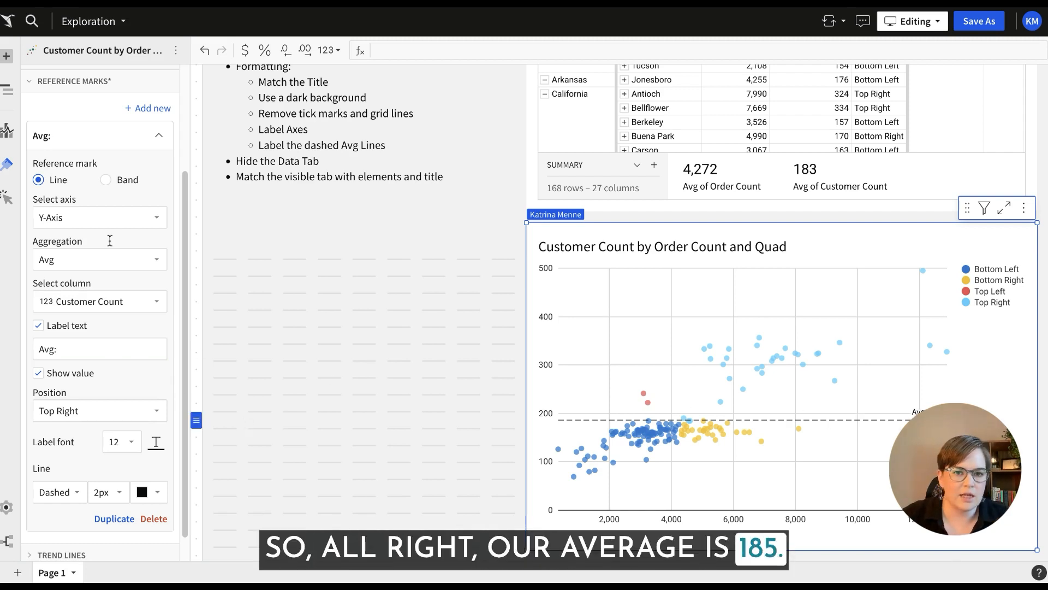
Duplicate the average reference line and set the copy to the X-axis average of Order Count.
click(138, 145)
click(136, 266)
click(107, 491)
click(102, 494)
scroll(103, 489, down, 3)
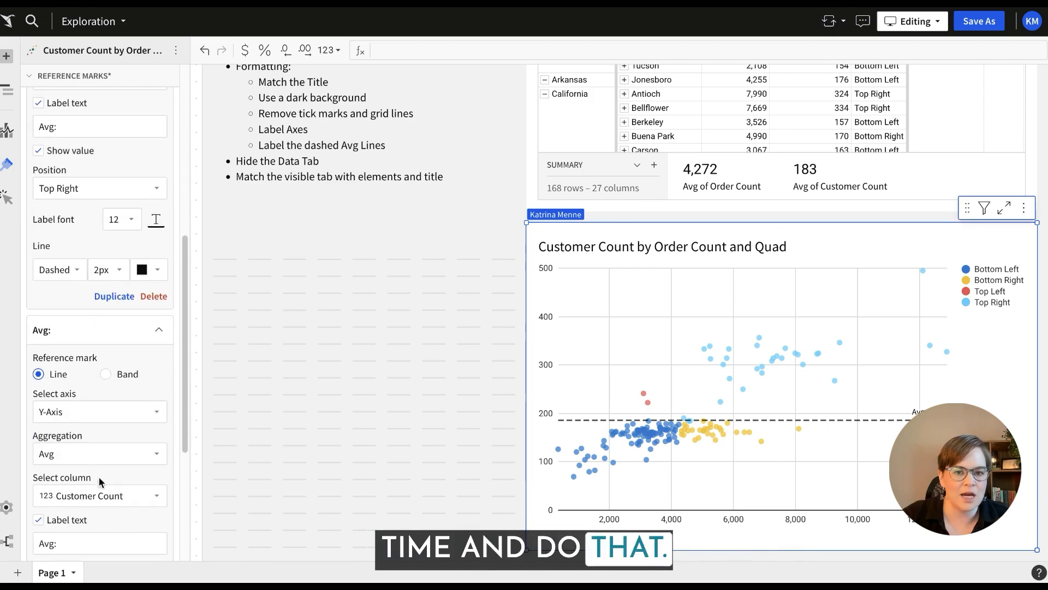
click(91, 413)
click(72, 437)
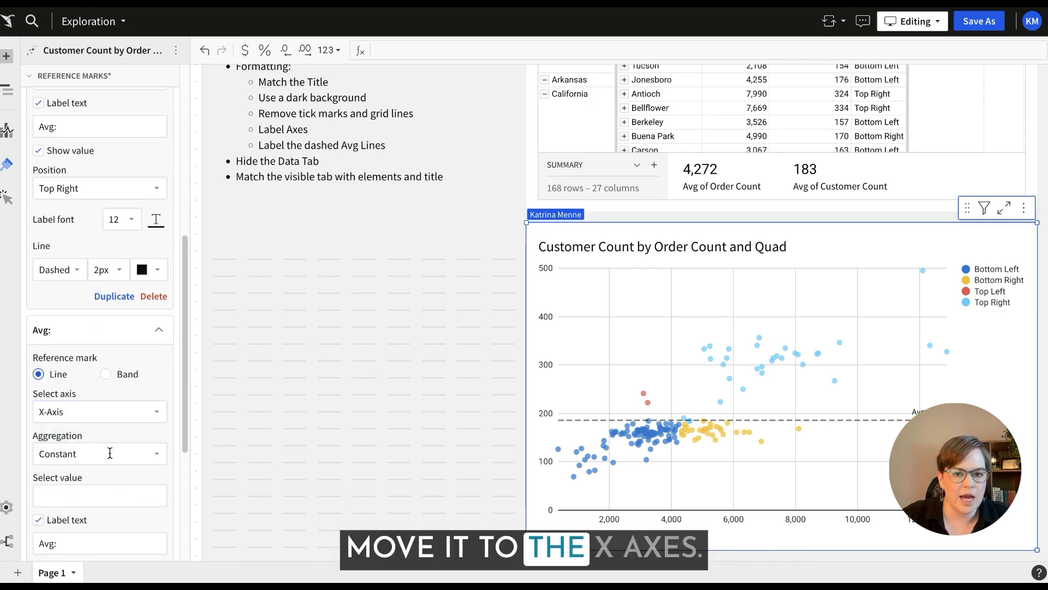
click(105, 454)
click(93, 342)
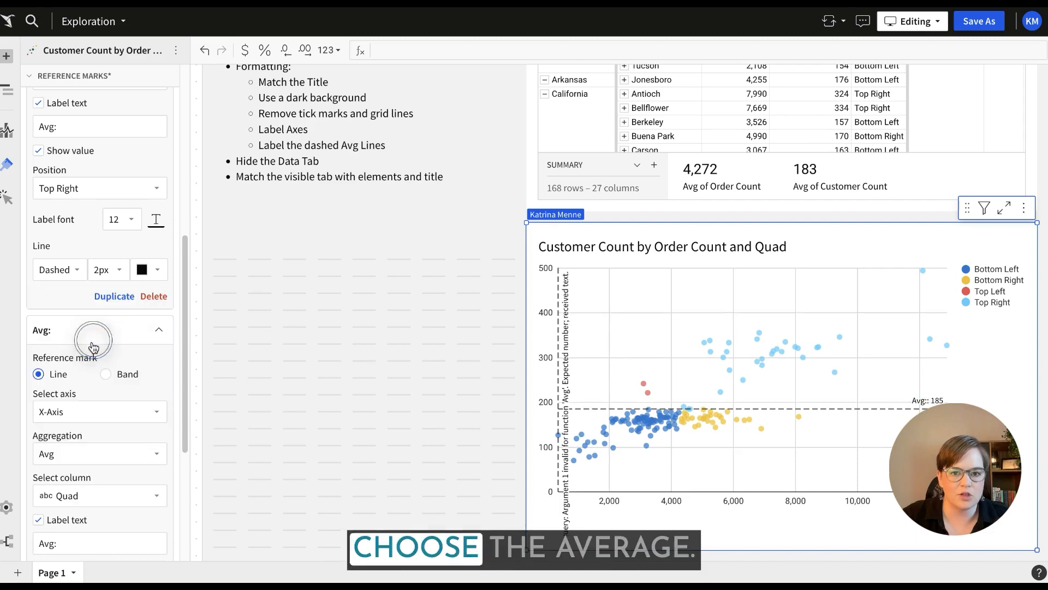
click(97, 492)
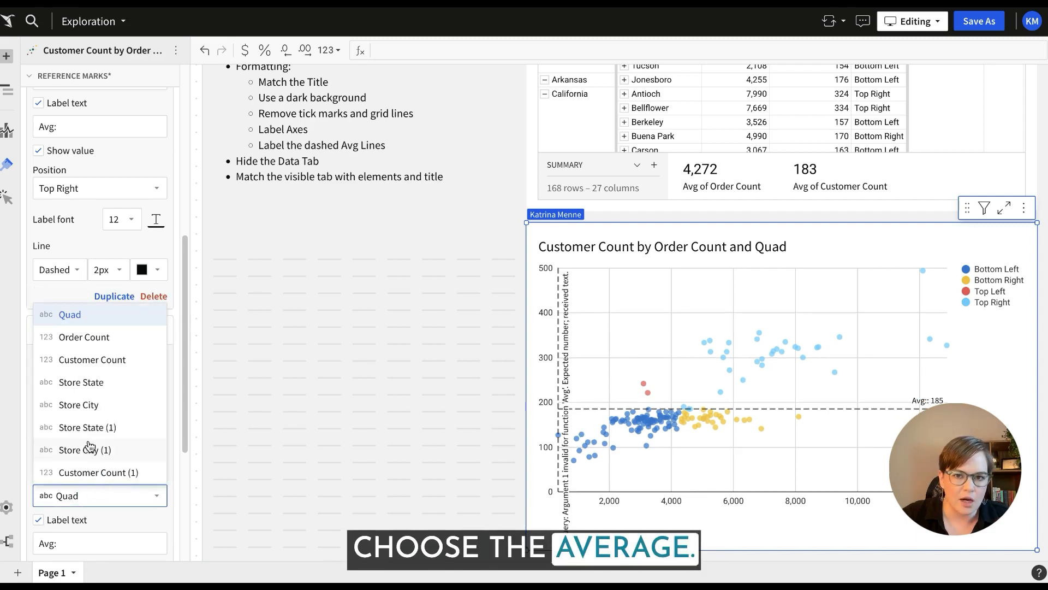
click(85, 337)
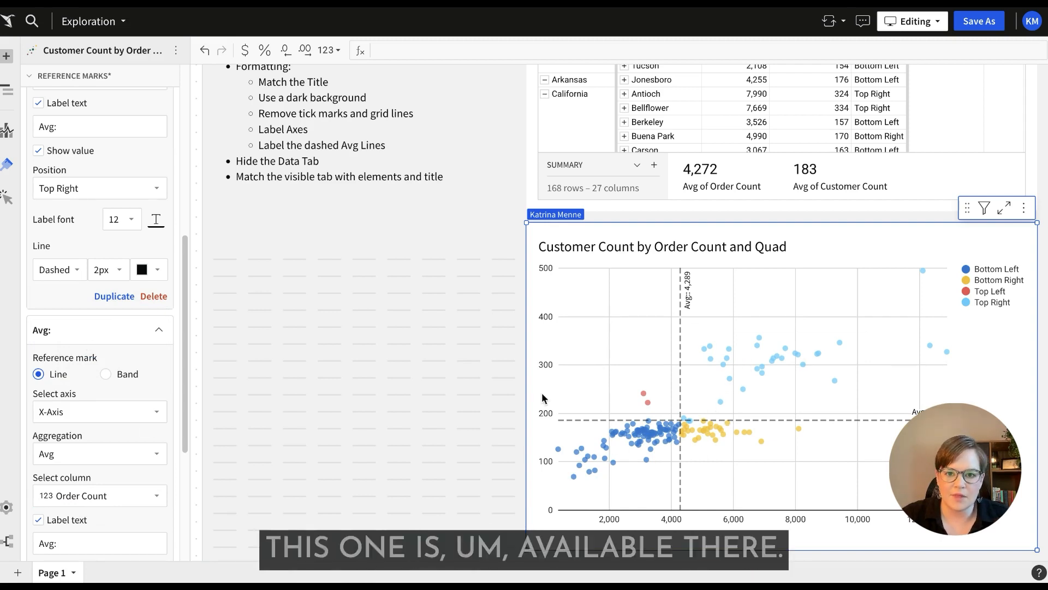
Remove the colon from both reference line labels so each label text reads "Avg".
scroll(71, 494, down, 2)
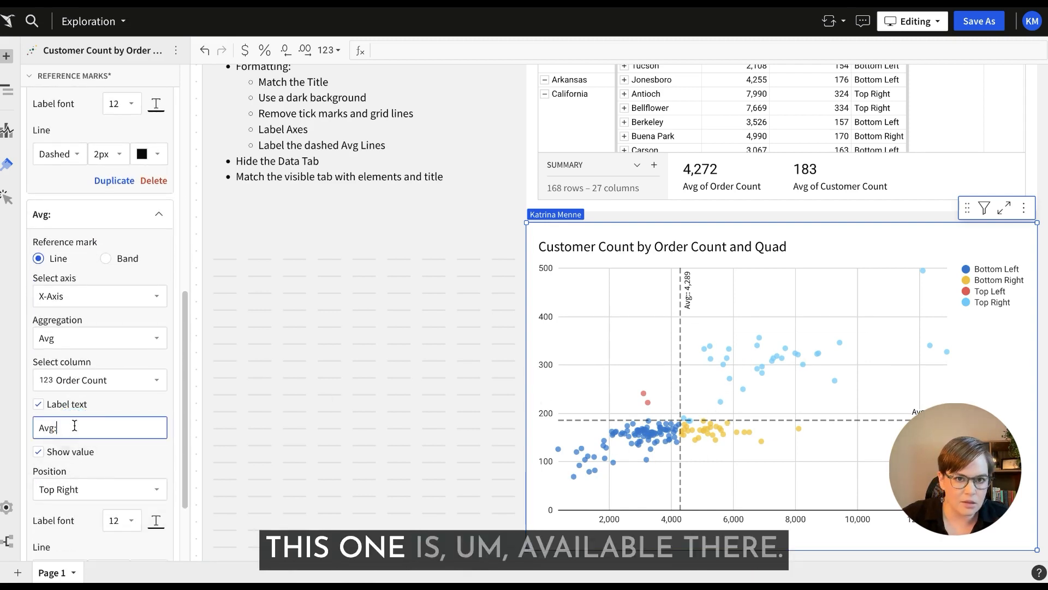
key(BackSpace)
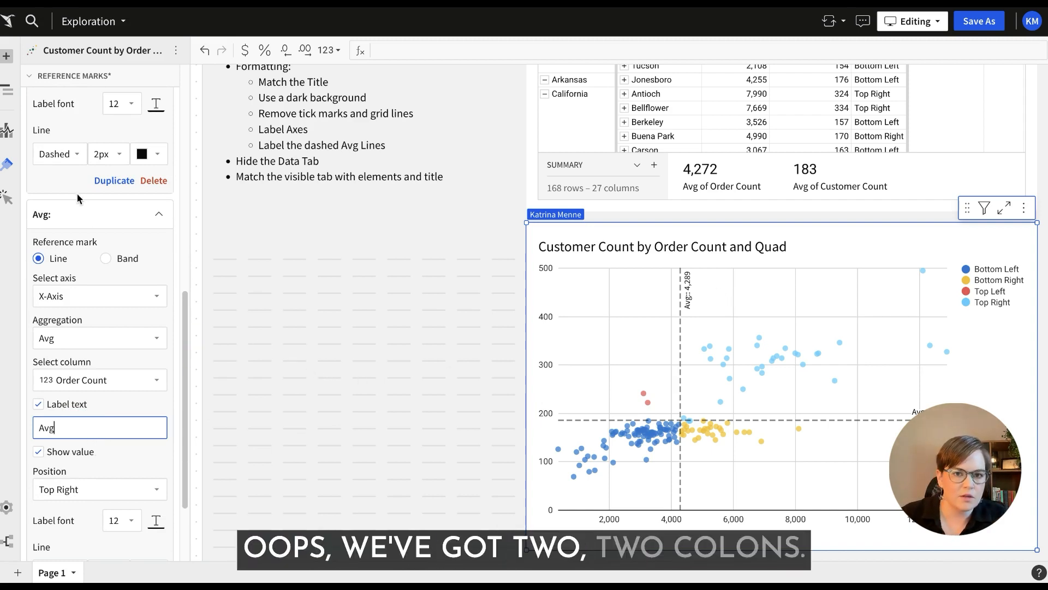
scroll(93, 218, up, 3)
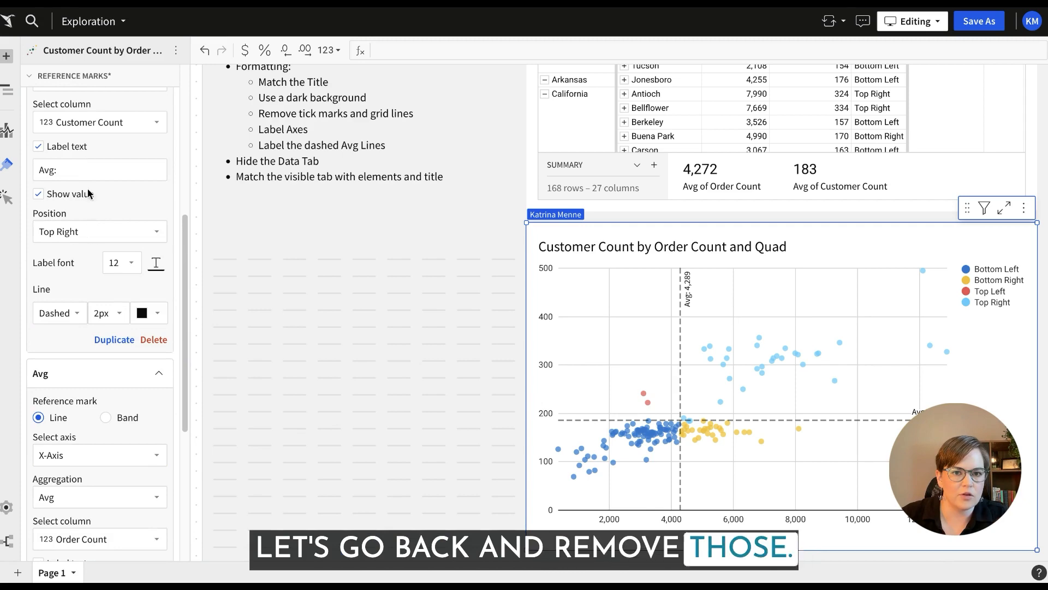
key(BackSpace)
key(Return)
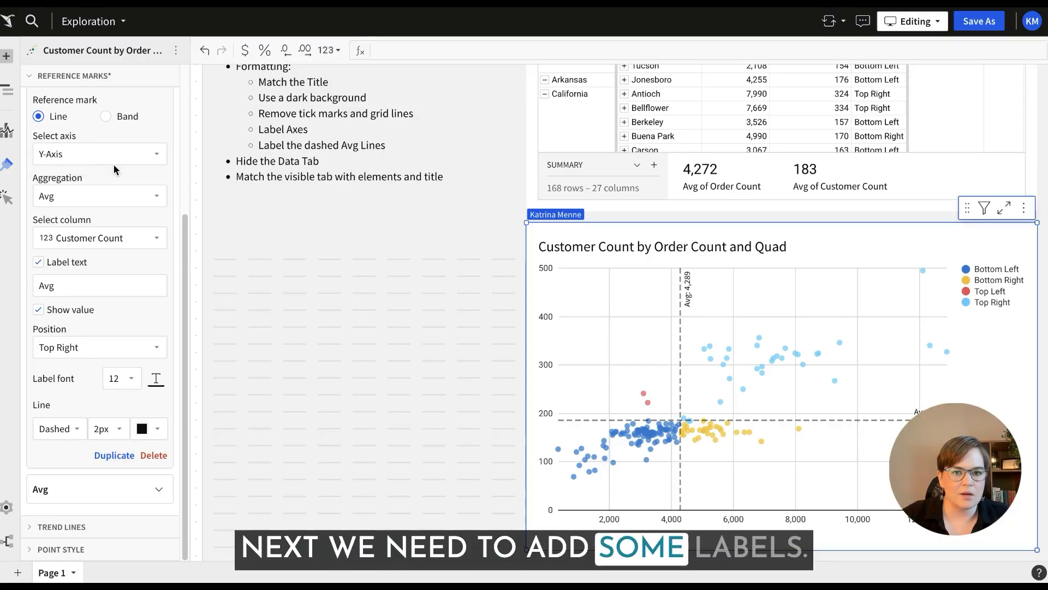
Show the axis titles Order Count on the X-axis and Customer Count on the Y-axis.
scroll(112, 179, up, 3)
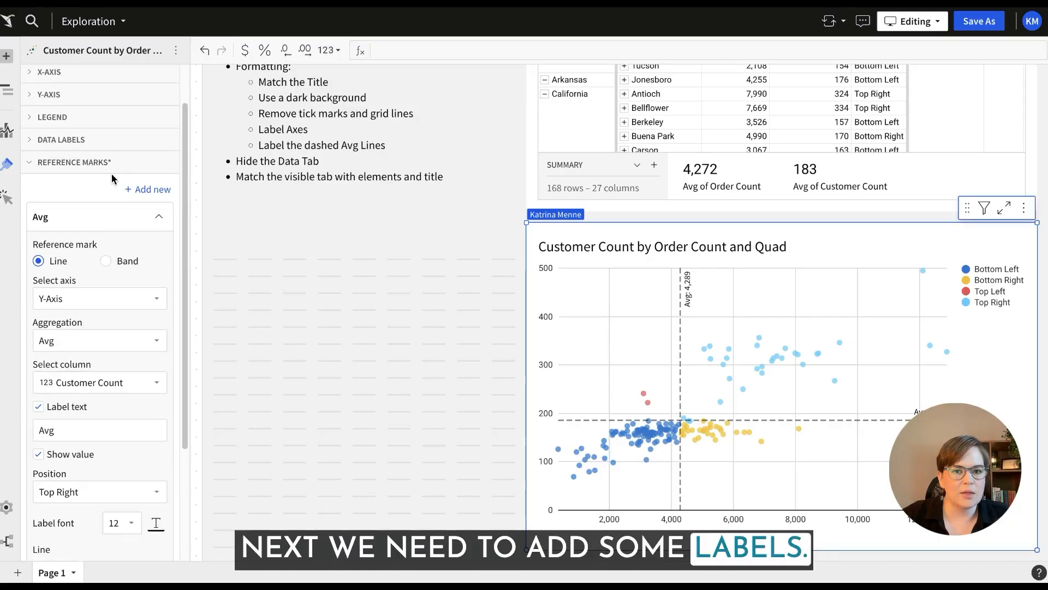
click(90, 140)
click(90, 140)
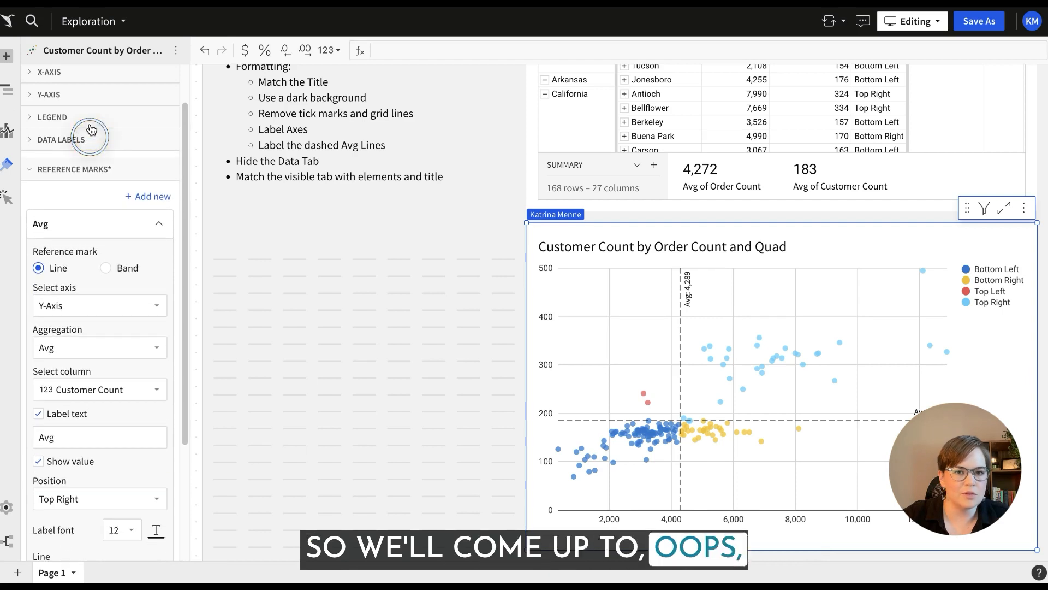
click(87, 72)
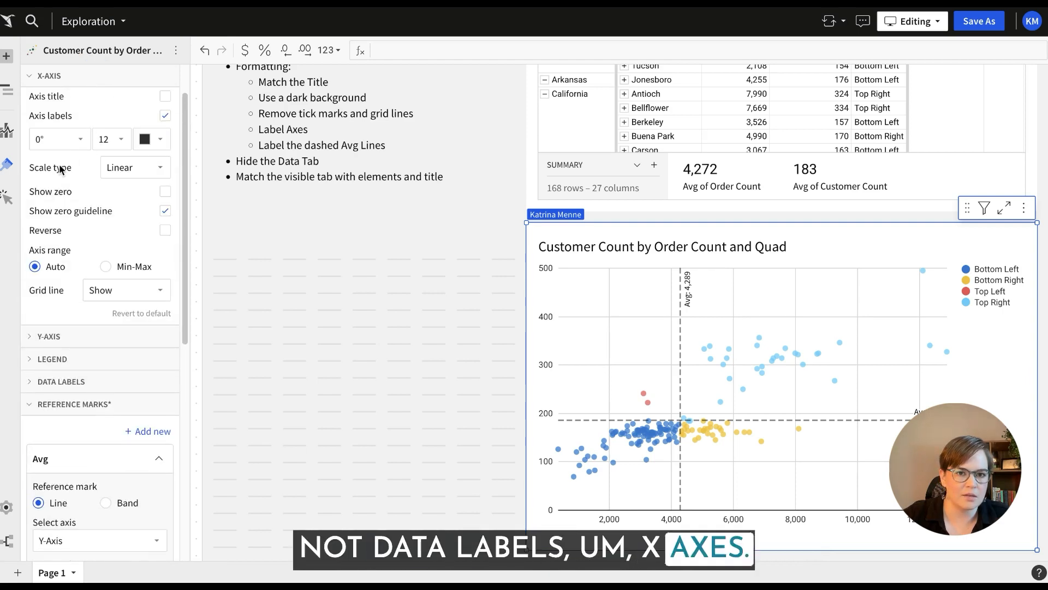
scroll(75, 206, up, 1)
click(165, 145)
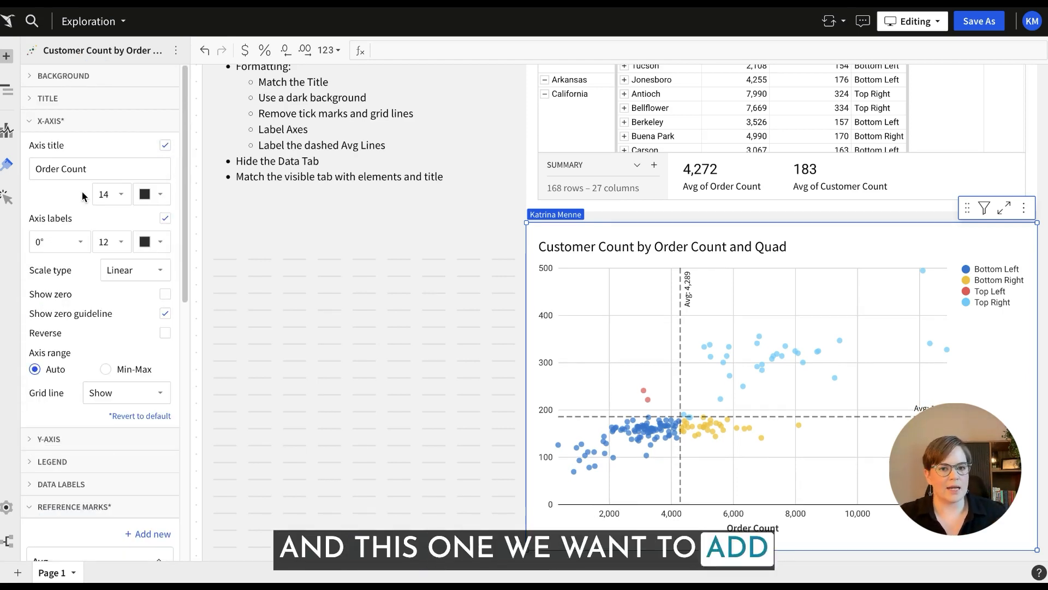
click(75, 440)
scroll(105, 408, down, 1)
click(165, 391)
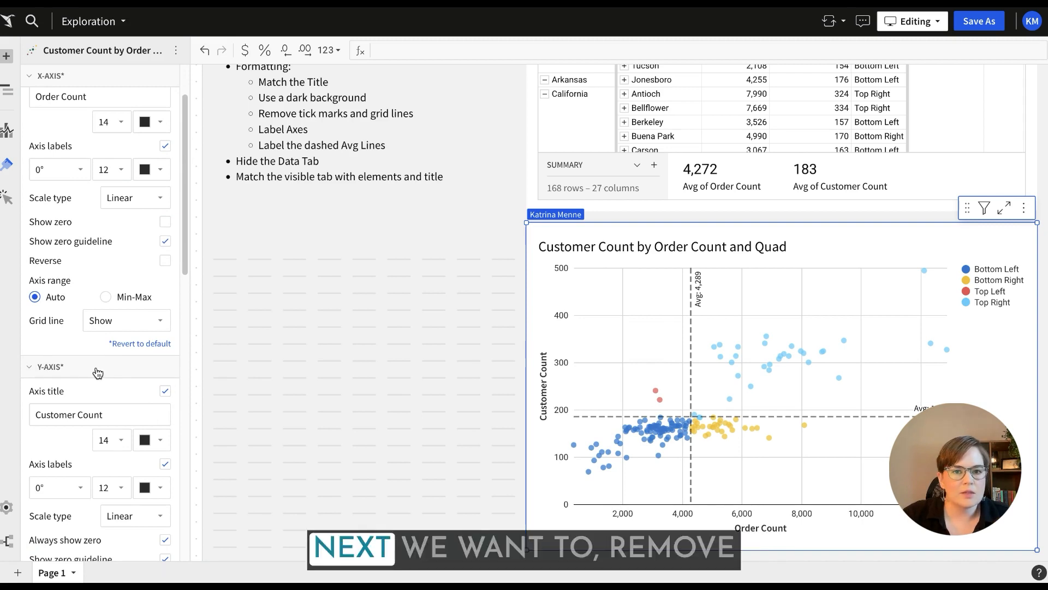
Turn off the X-axis zero guideline and hide the grid lines on both the X-axis and Y-axis.
click(163, 241)
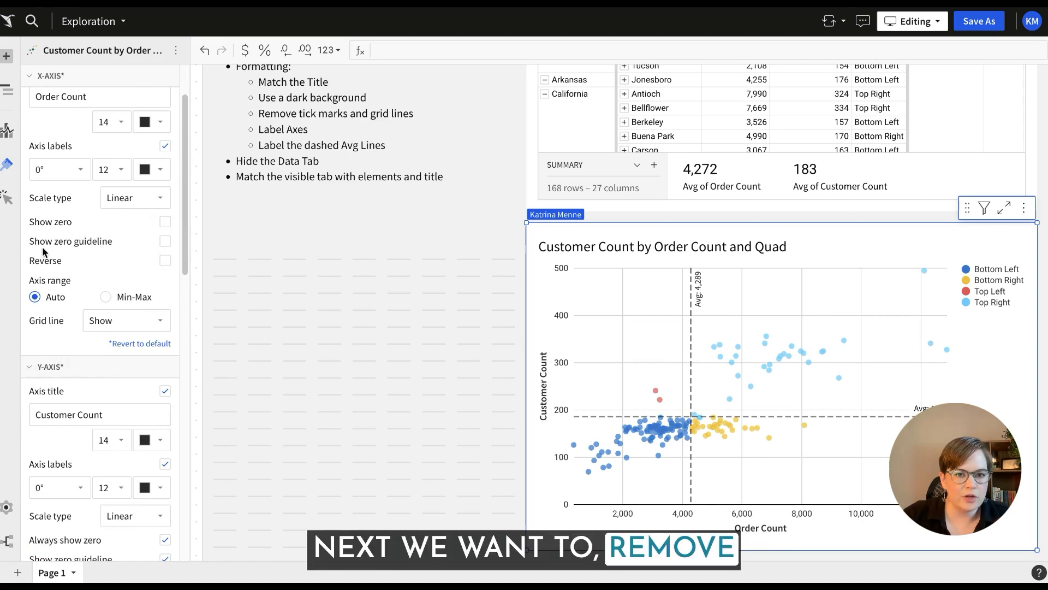
click(143, 323)
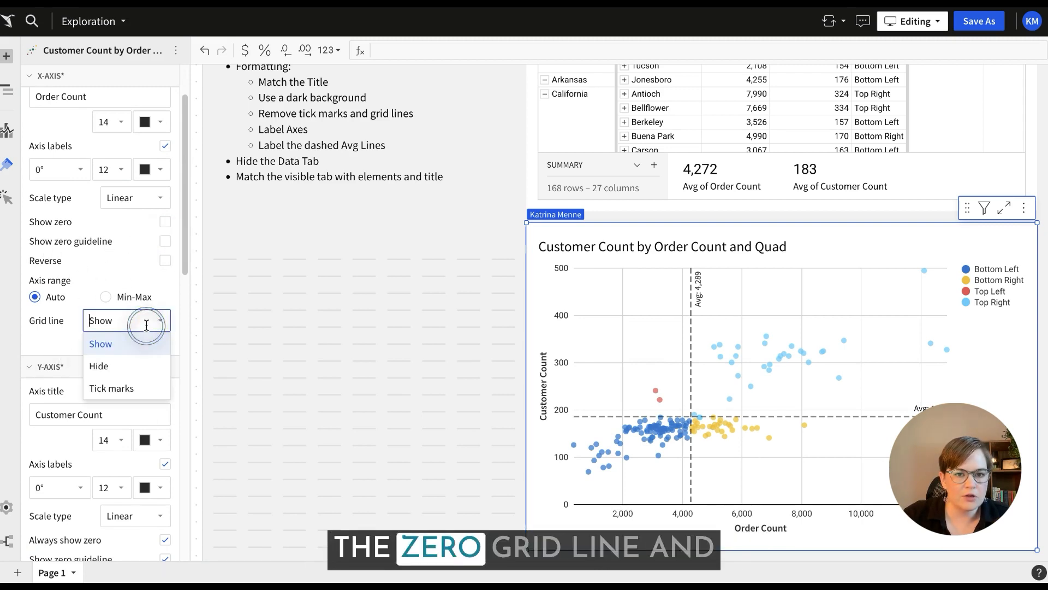
click(116, 371)
scroll(126, 339, down, 5)
click(136, 321)
click(140, 367)
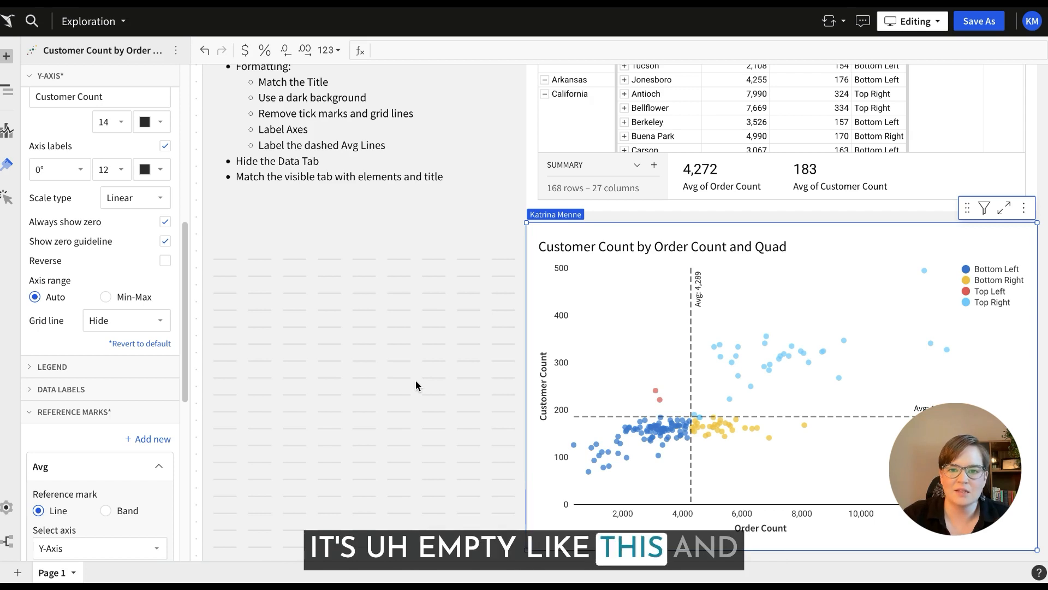
Set the workbook's color scheme to the near-black preset with white text and a green action color.
scroll(136, 289, up, 6)
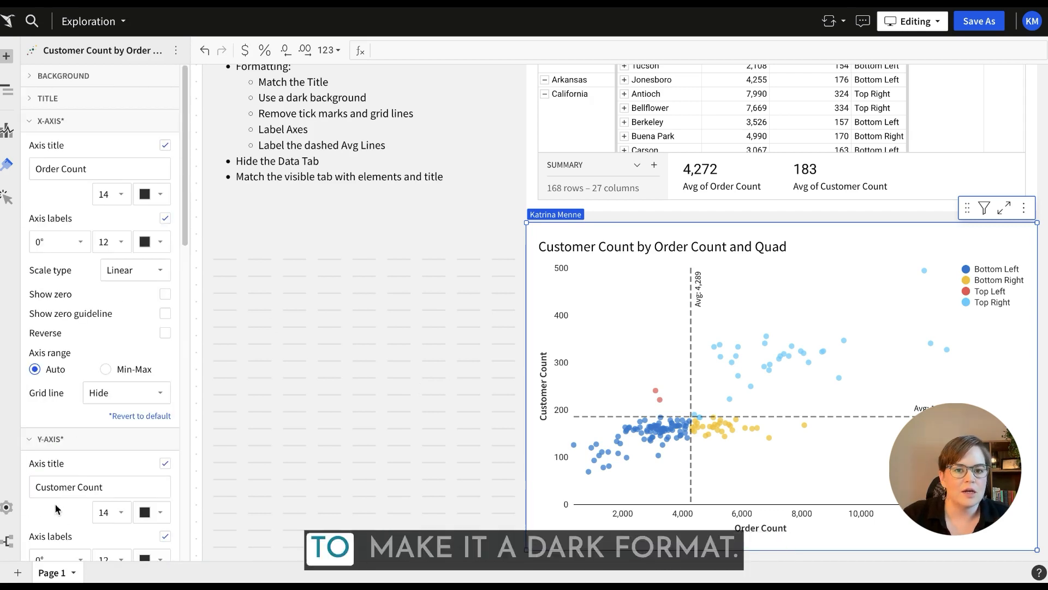
click(6, 507)
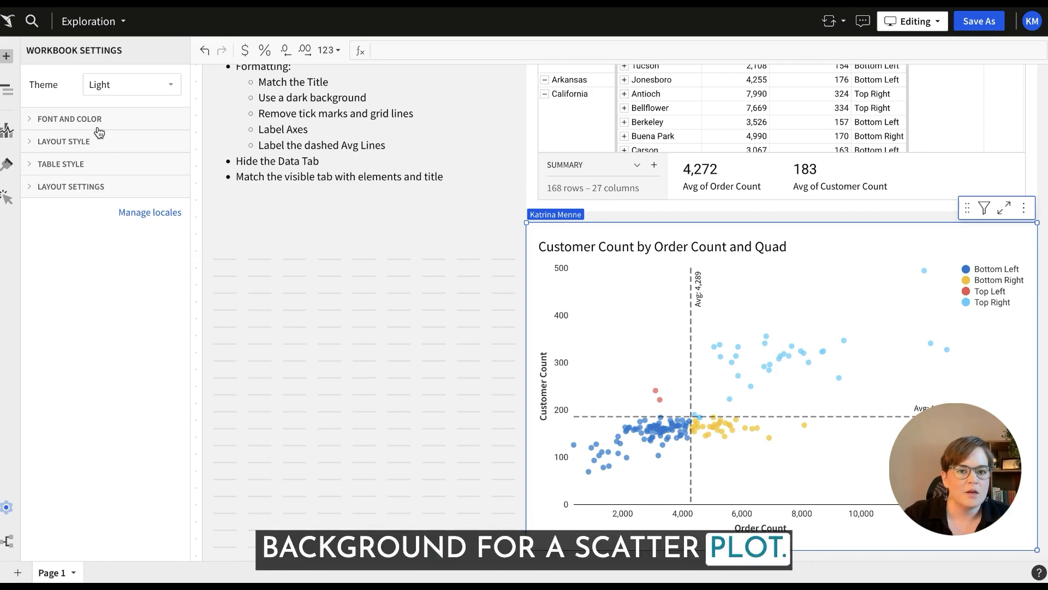
click(130, 124)
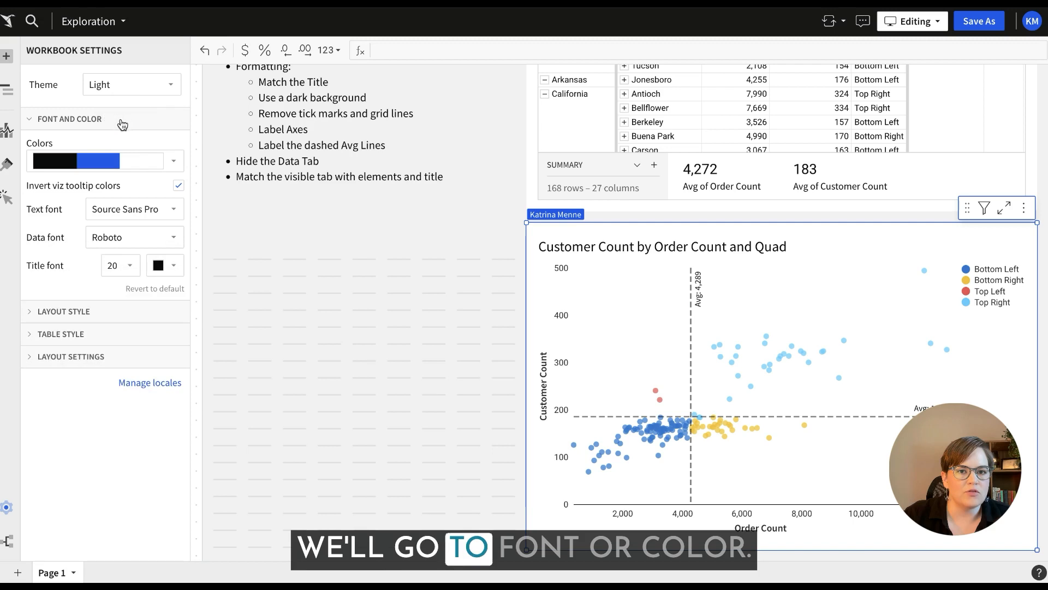
click(136, 86)
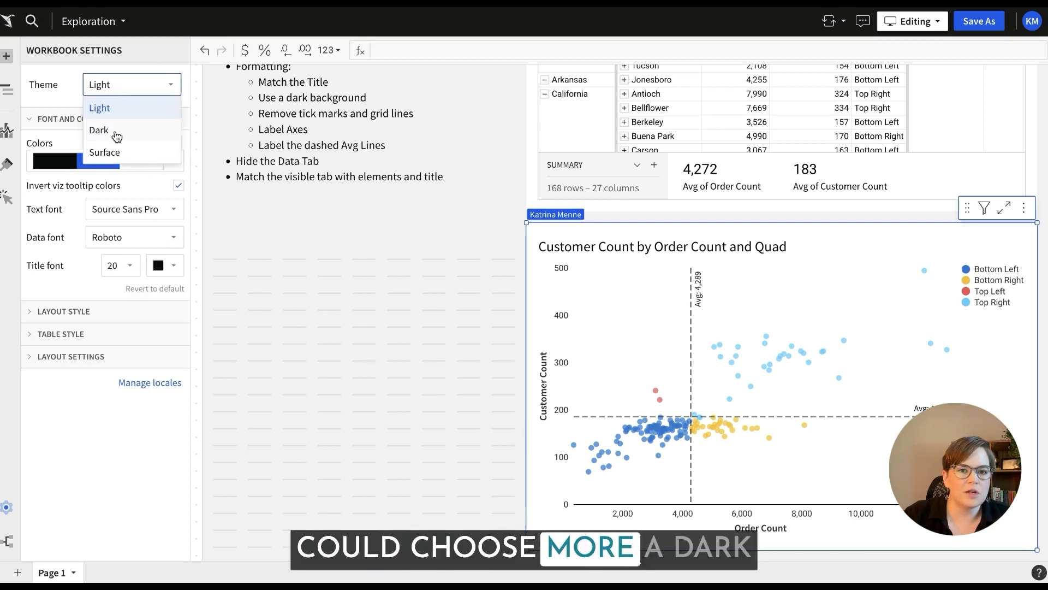
click(77, 163)
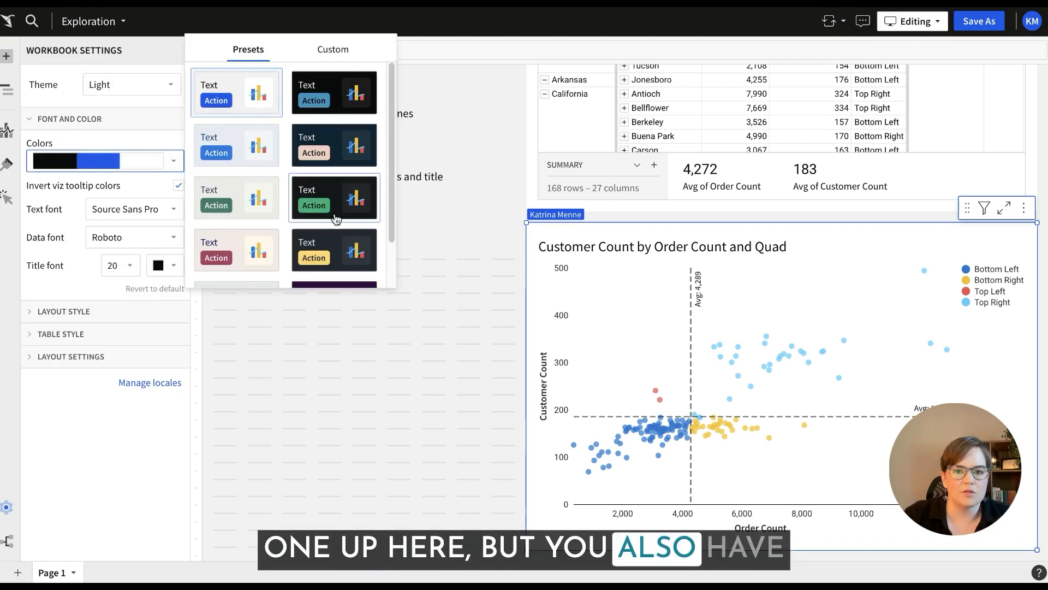
scroll(337, 153, down, 1)
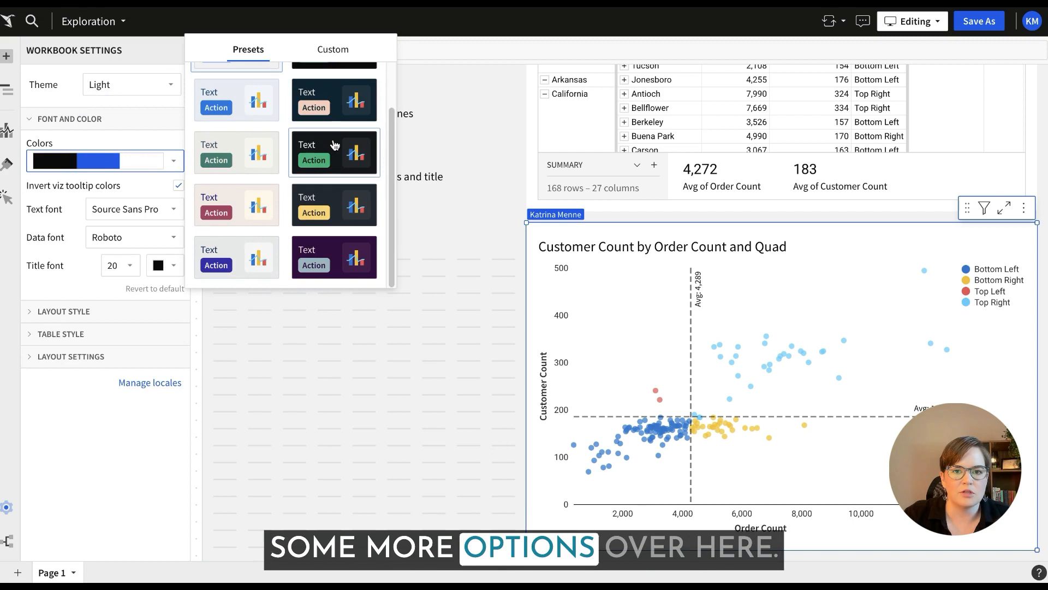
click(336, 100)
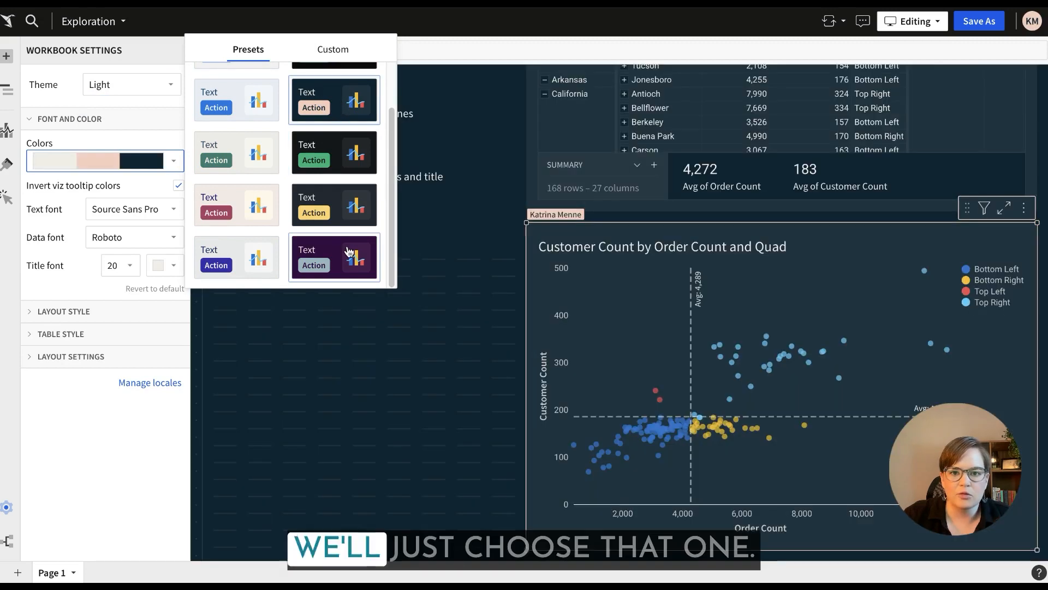
click(342, 155)
scroll(344, 164, up, 1)
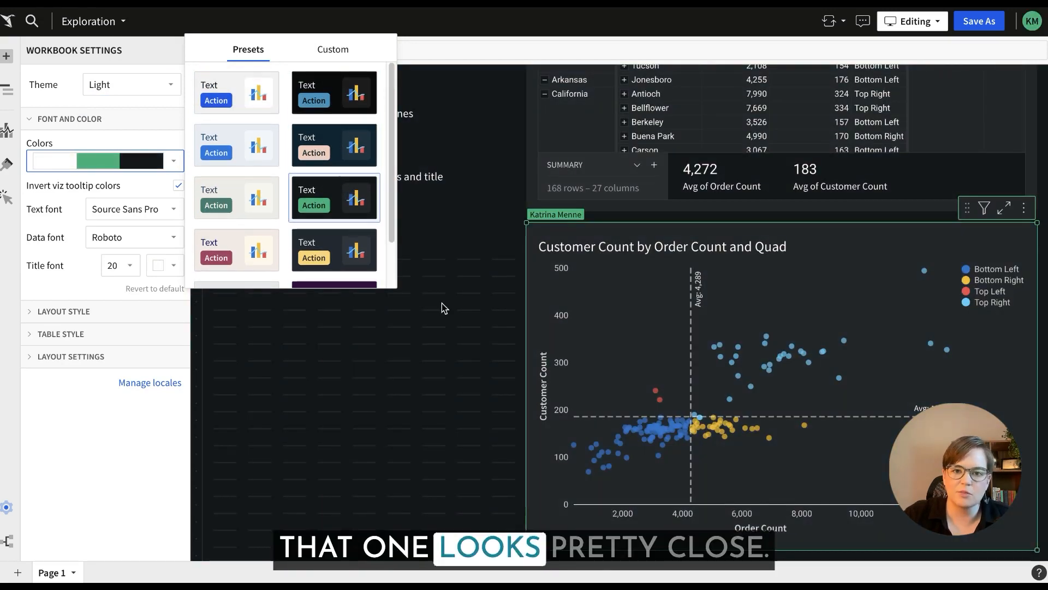
click(71, 132)
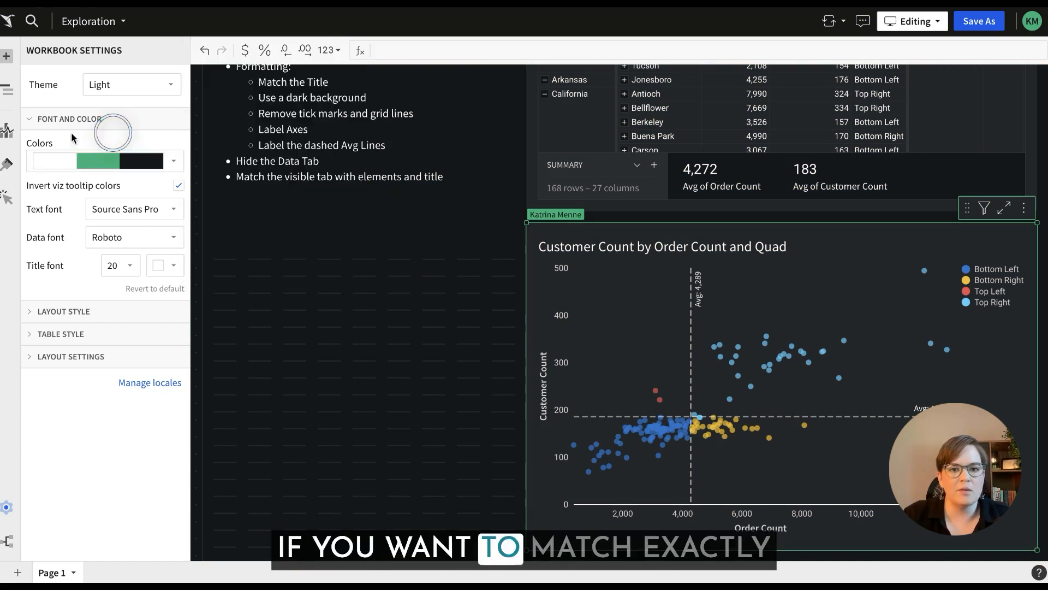
Enable the scatter plot's own background and view its color choices, keeping the dark #24252A.
click(8, 131)
click(12, 166)
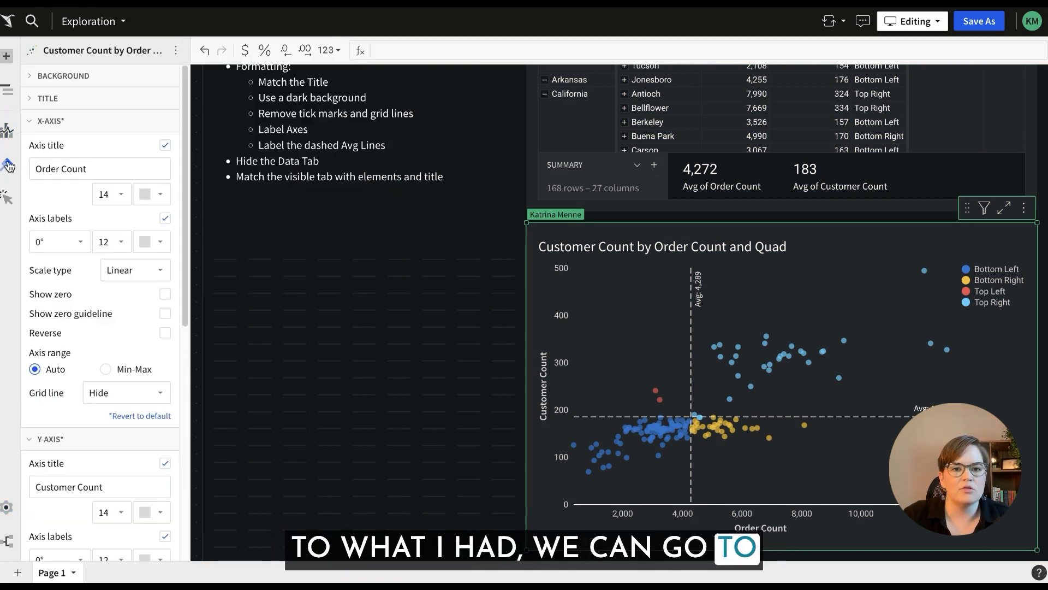
click(60, 75)
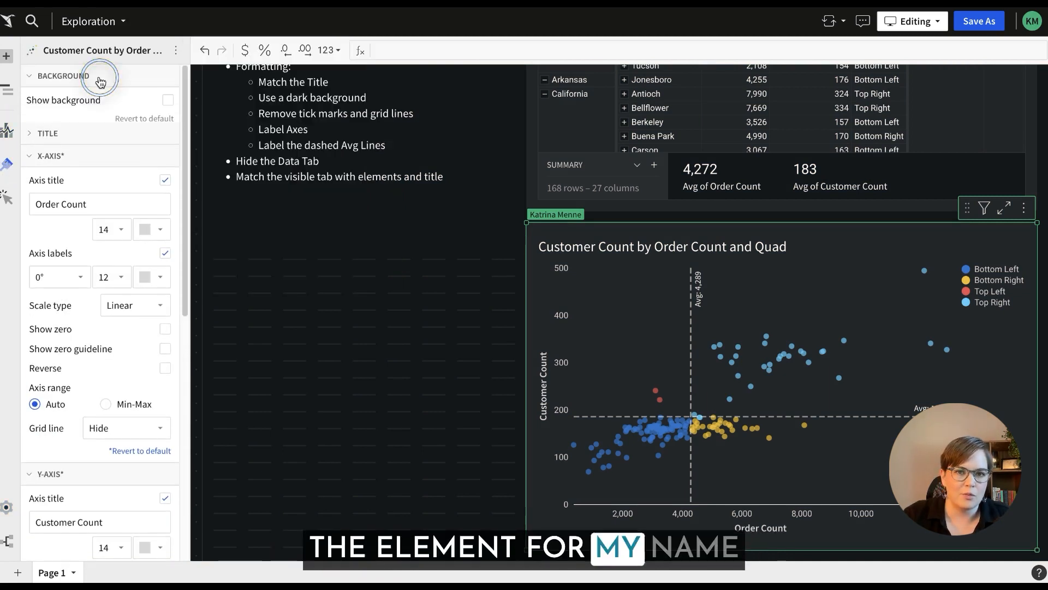
click(168, 101)
click(156, 124)
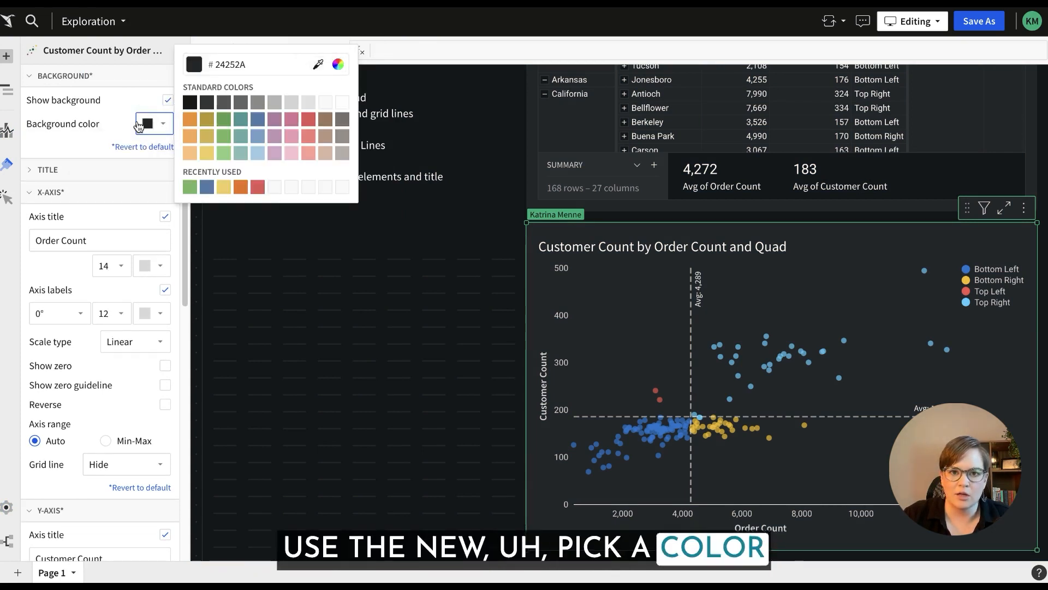
click(398, 338)
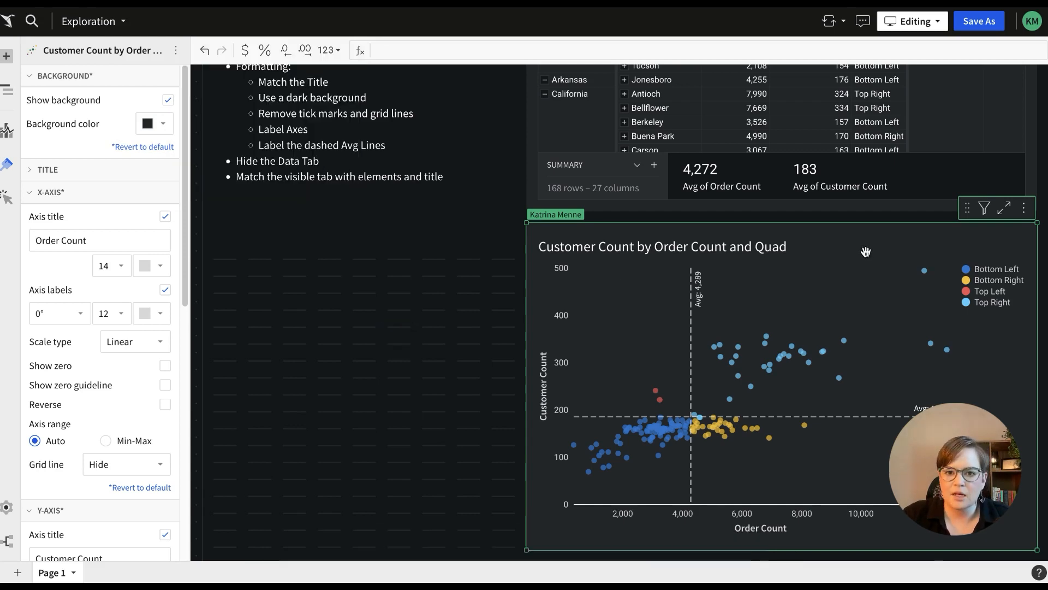
Move the scatter plot to a new page, separate from the data table.
click(1021, 207)
mouse_move(936, 365)
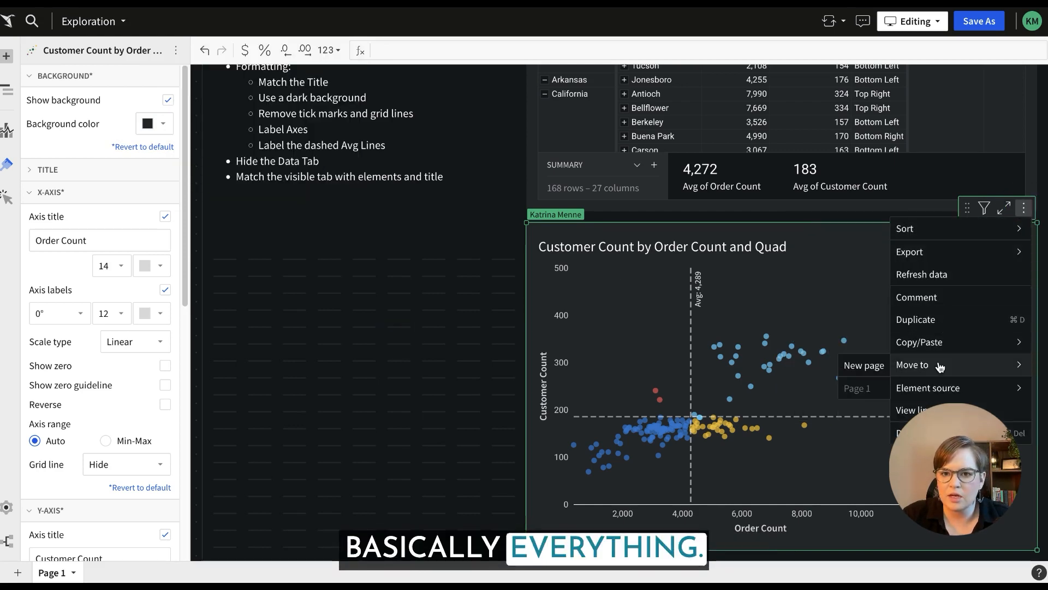
click(870, 366)
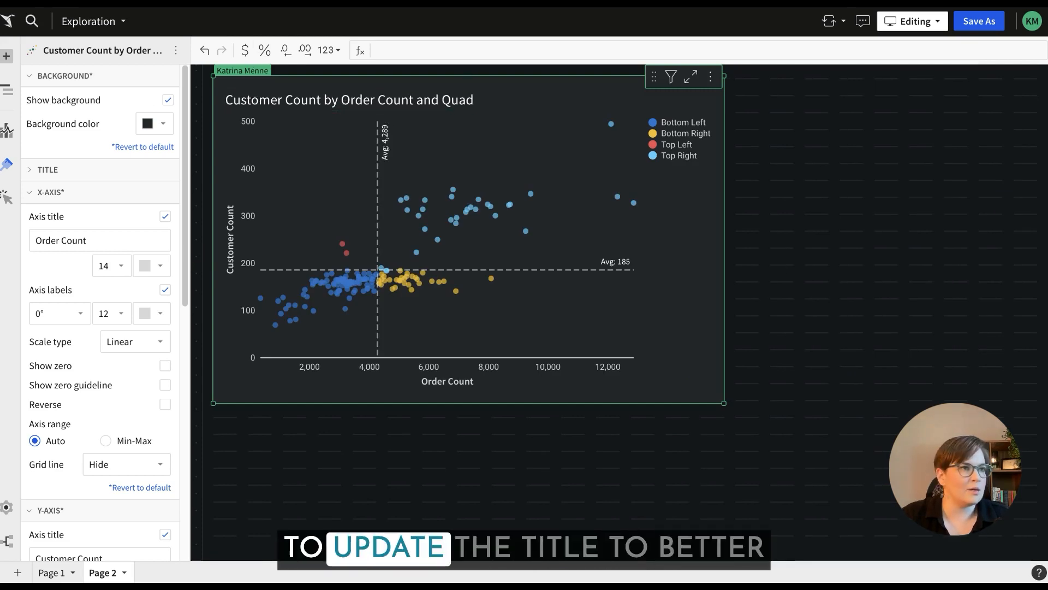
Retitle the scatter plot "City Quadrants by Orders and Customer Count" and deselect the chart.
double_click(289, 99)
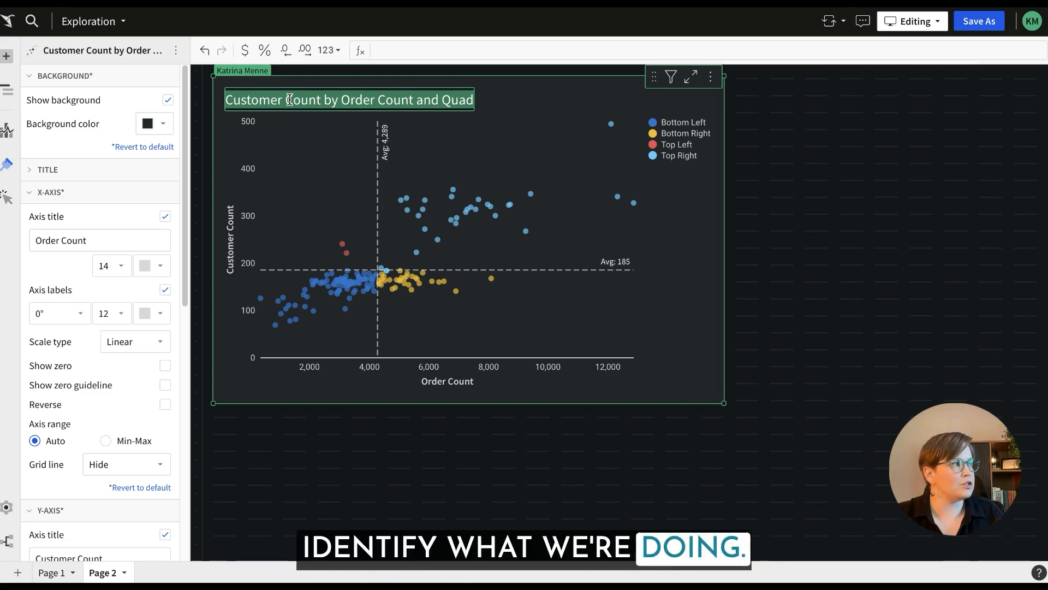
text(City Quadrants by Orders and Customer Count)
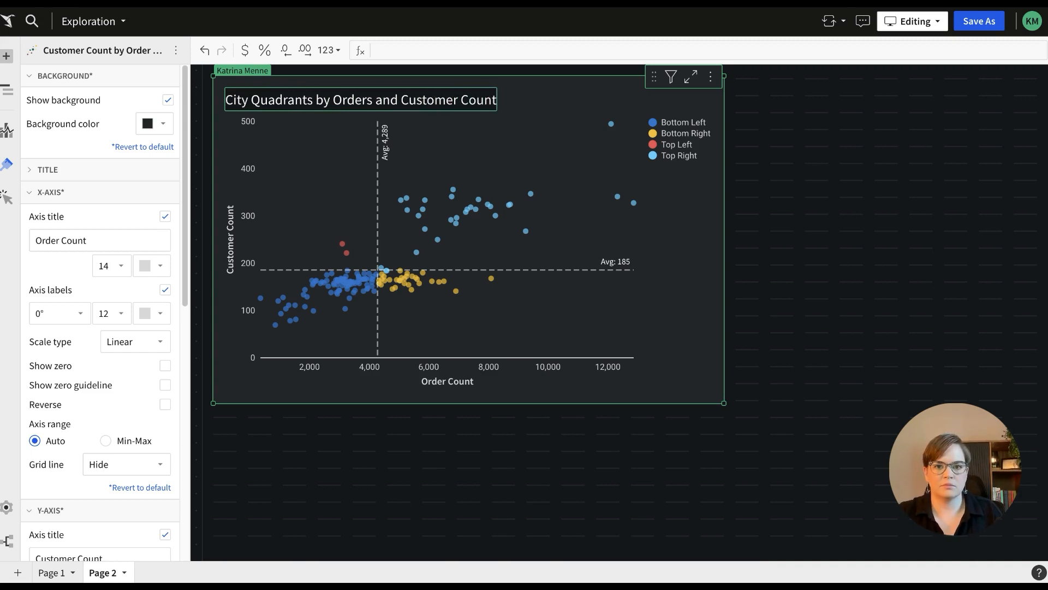
key(Return)
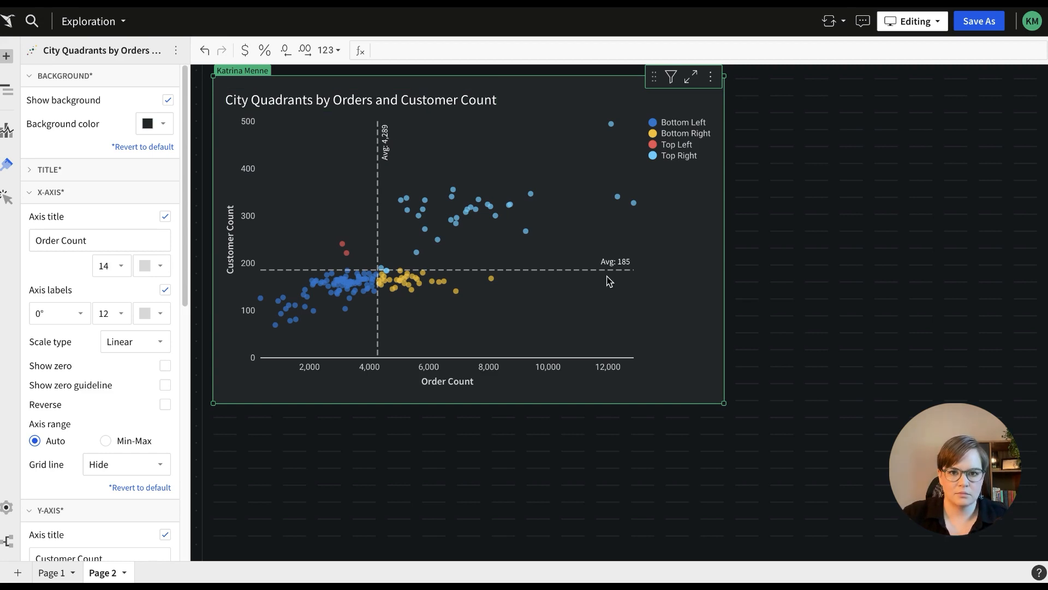
key(Escape)
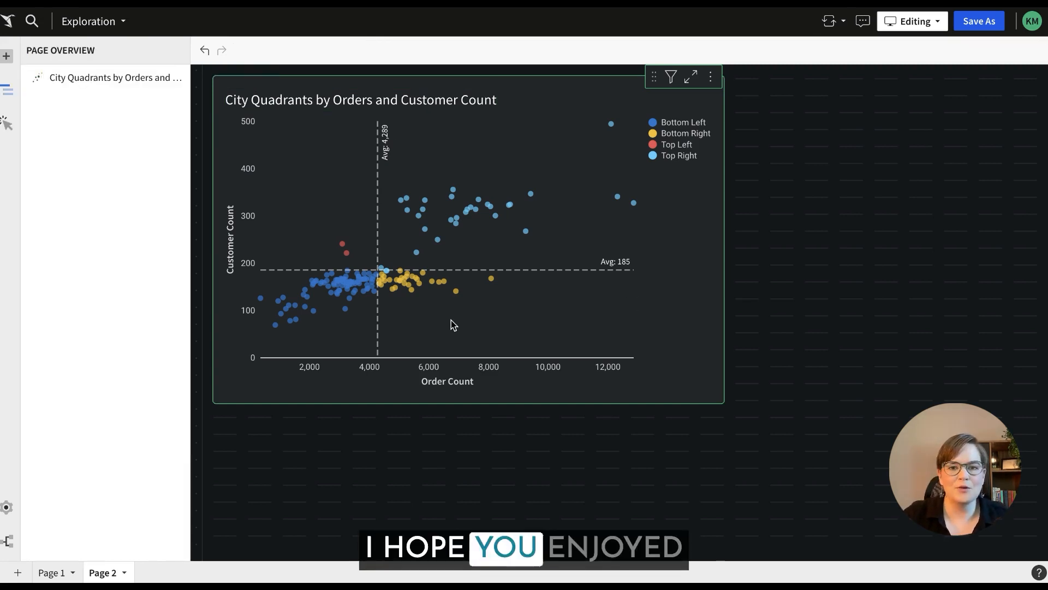